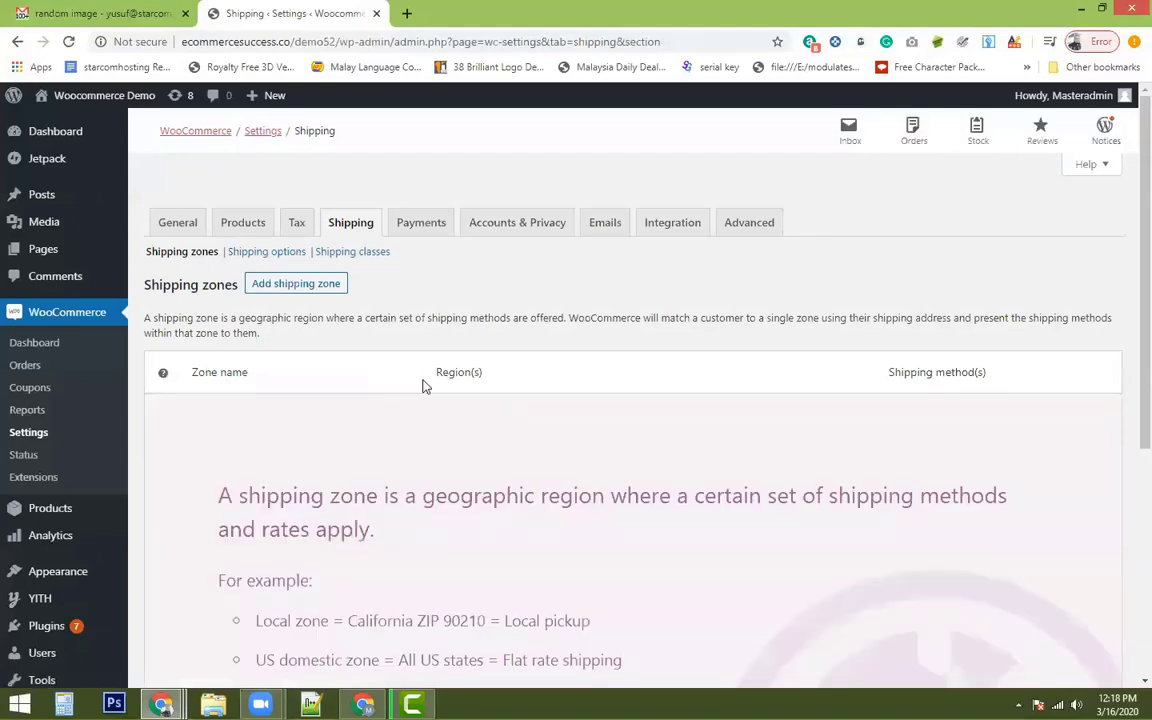
Scroll through the Shipping zones settings page to review the existing zones
scroll(424, 383, down, 1)
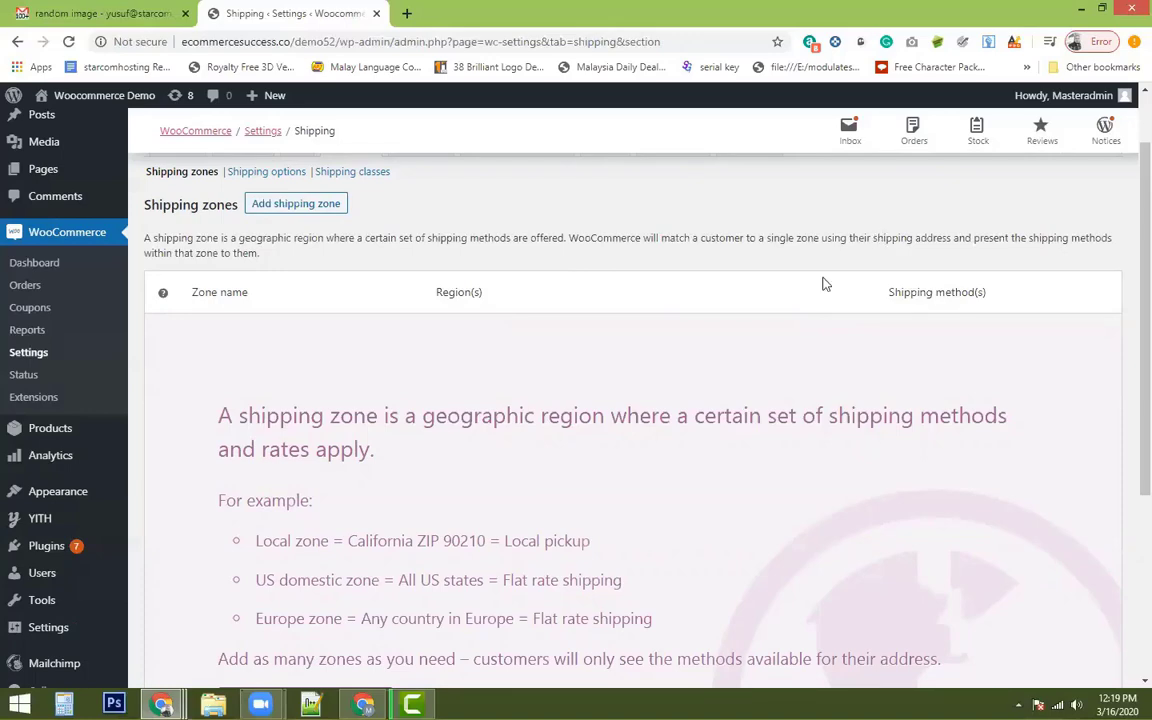
scroll(822, 284, down, 3)
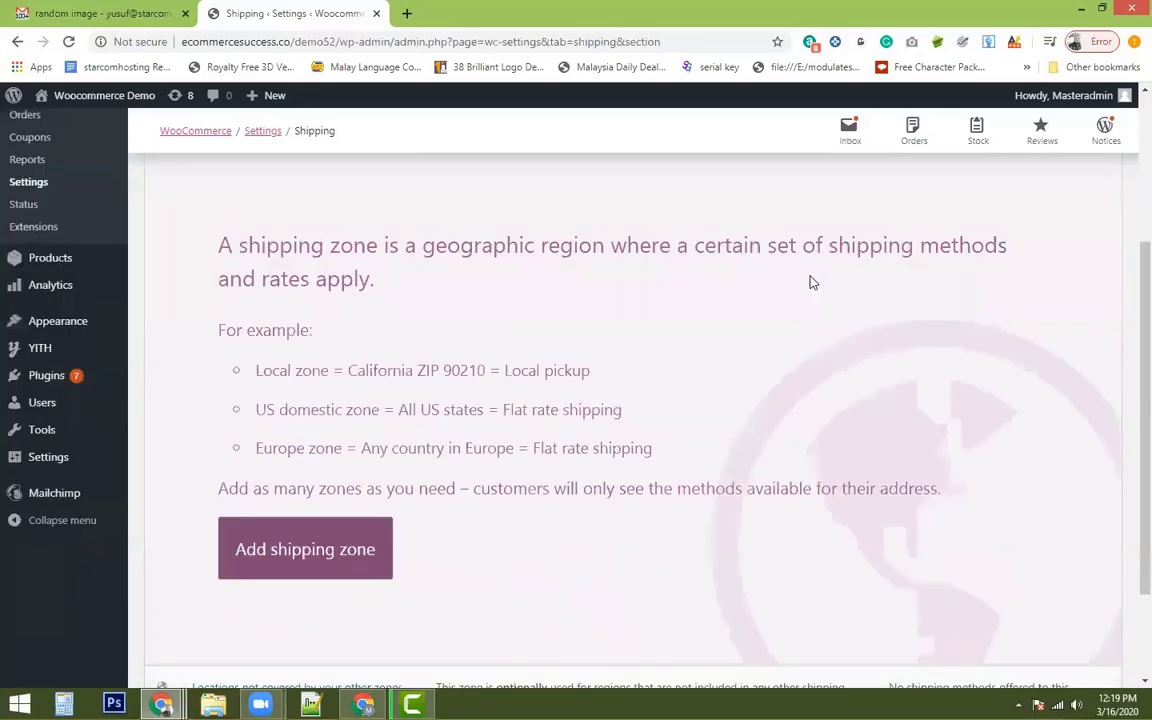
scroll(812, 282, up, 2)
scroll(812, 282, up, 2)
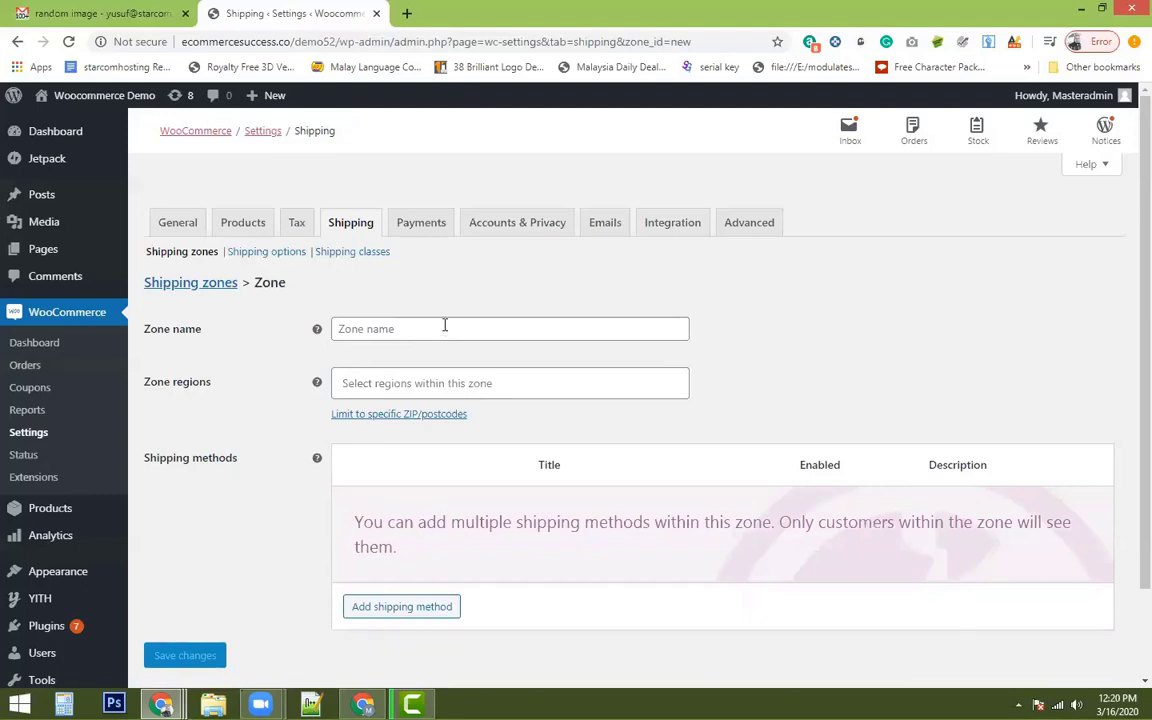
Name the zone 'USA Shipping Zone 1' and add California, United States (US) as its region
click(445, 325)
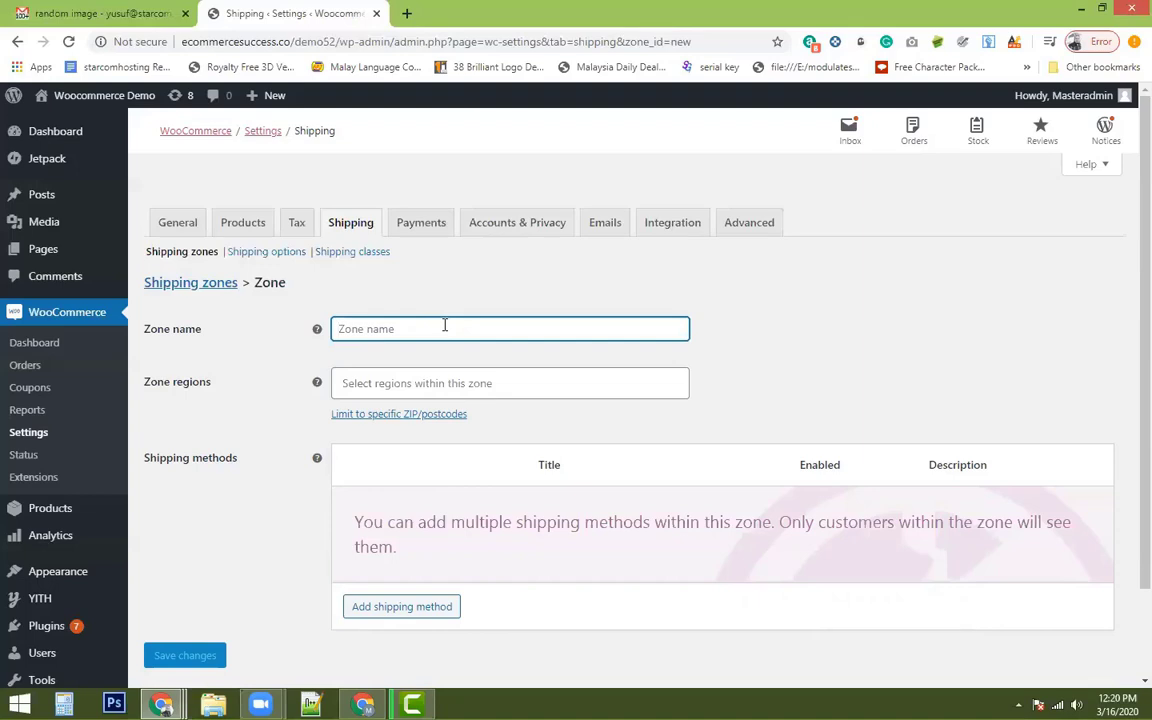
text(US)
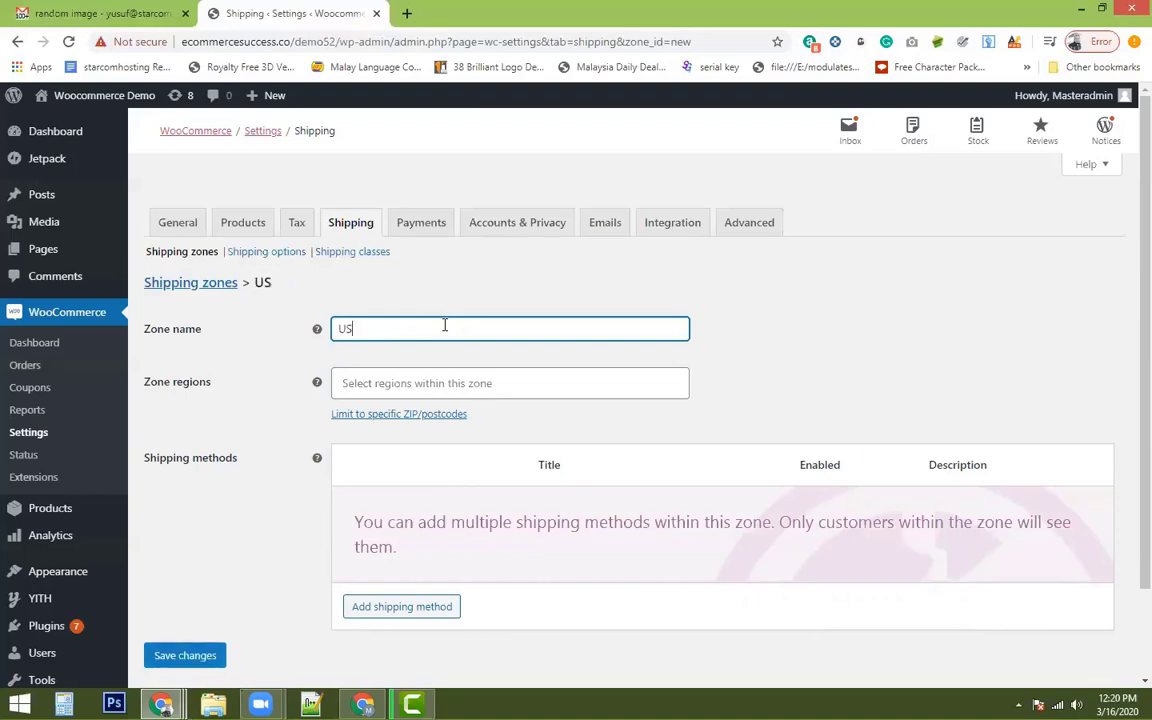
text(A)
text( Shipping)
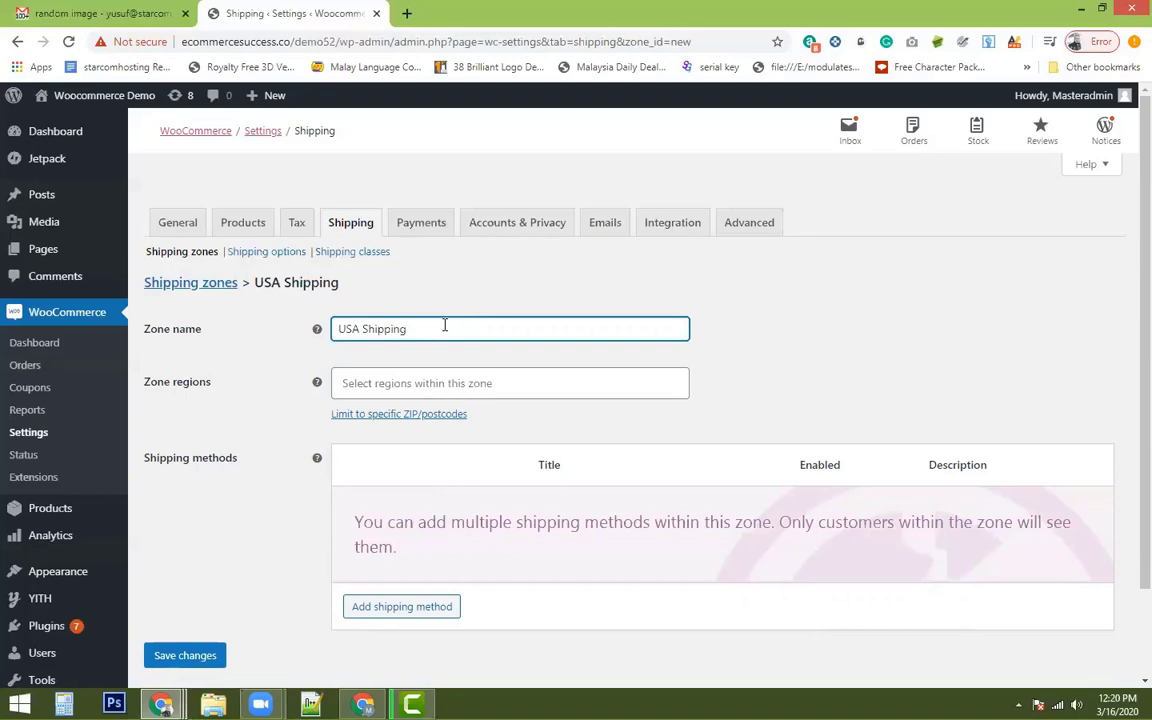
text( Zone)
text( 1)
click(435, 387)
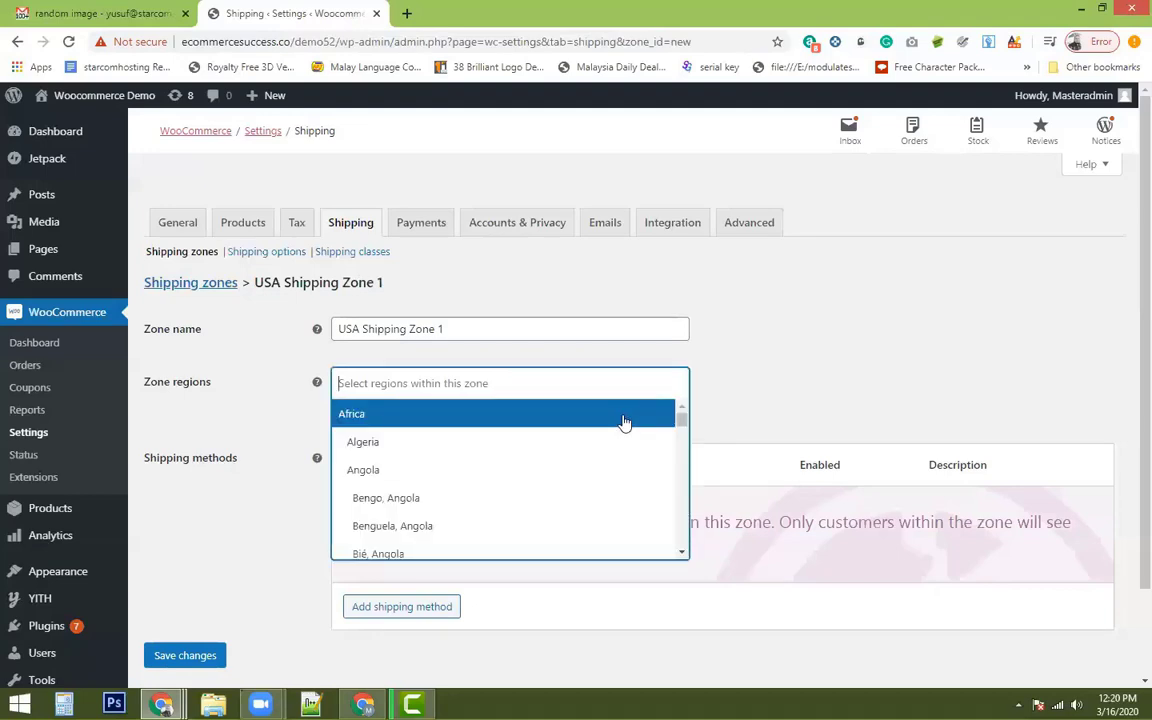
text(Cali)
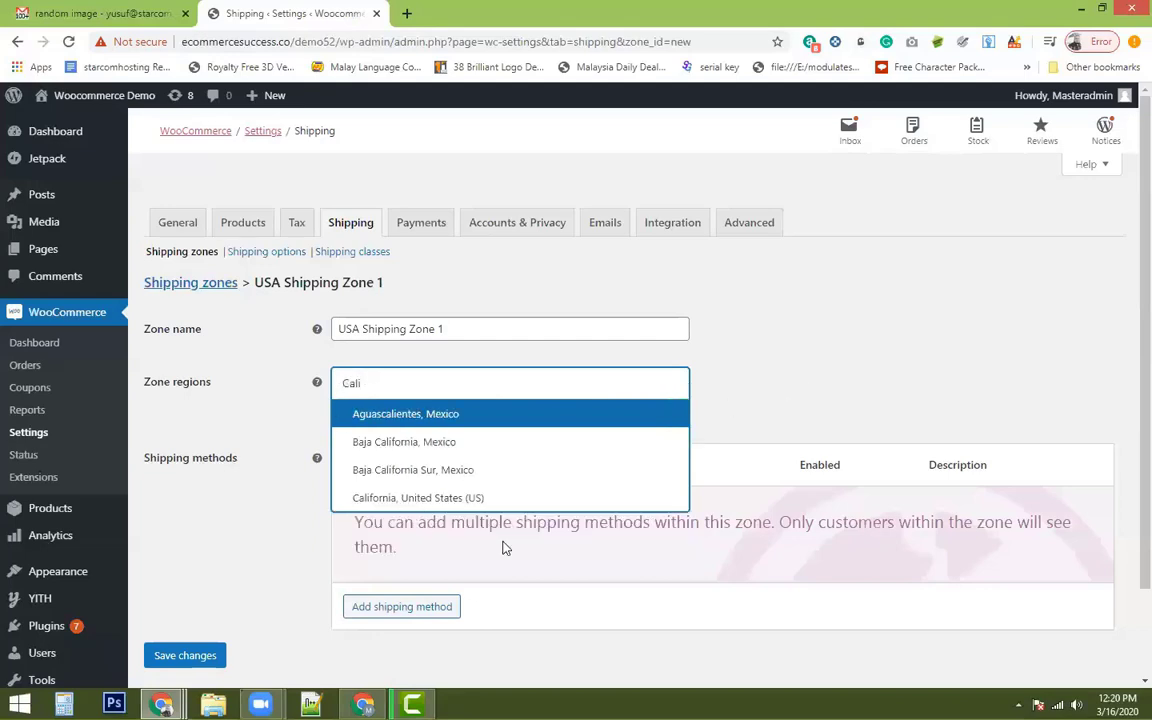
key(Down)
key(Down)
key(Down)
key(Return)
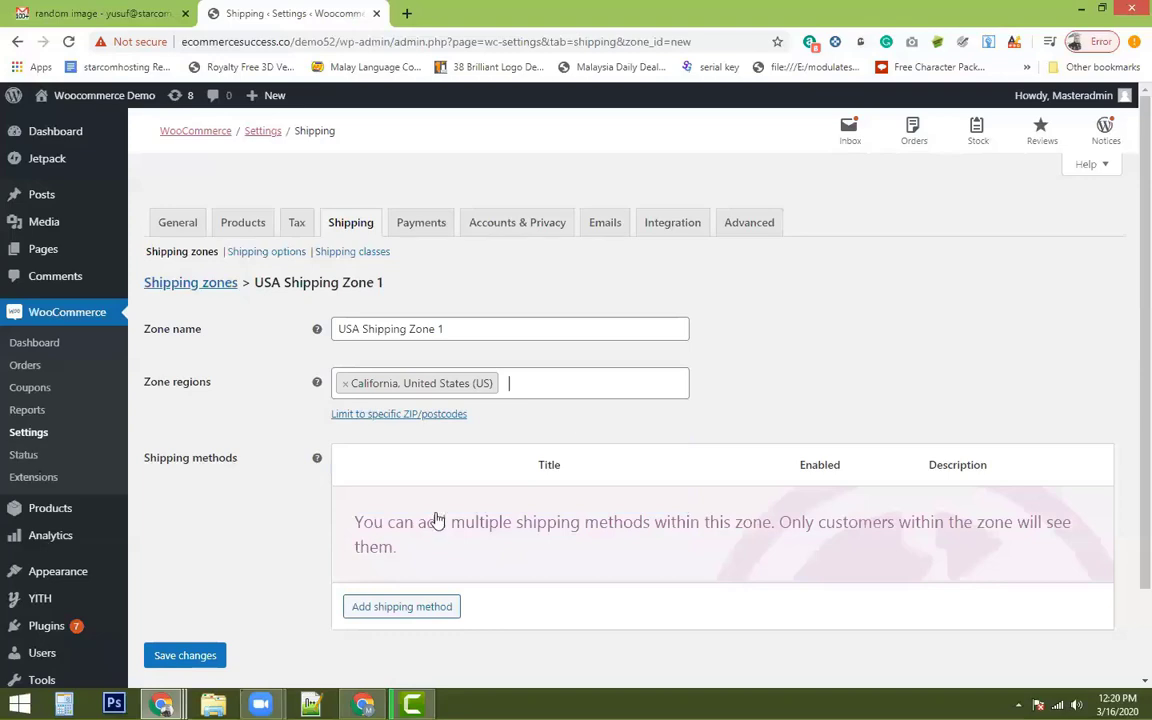
scroll(437, 522, down, 2)
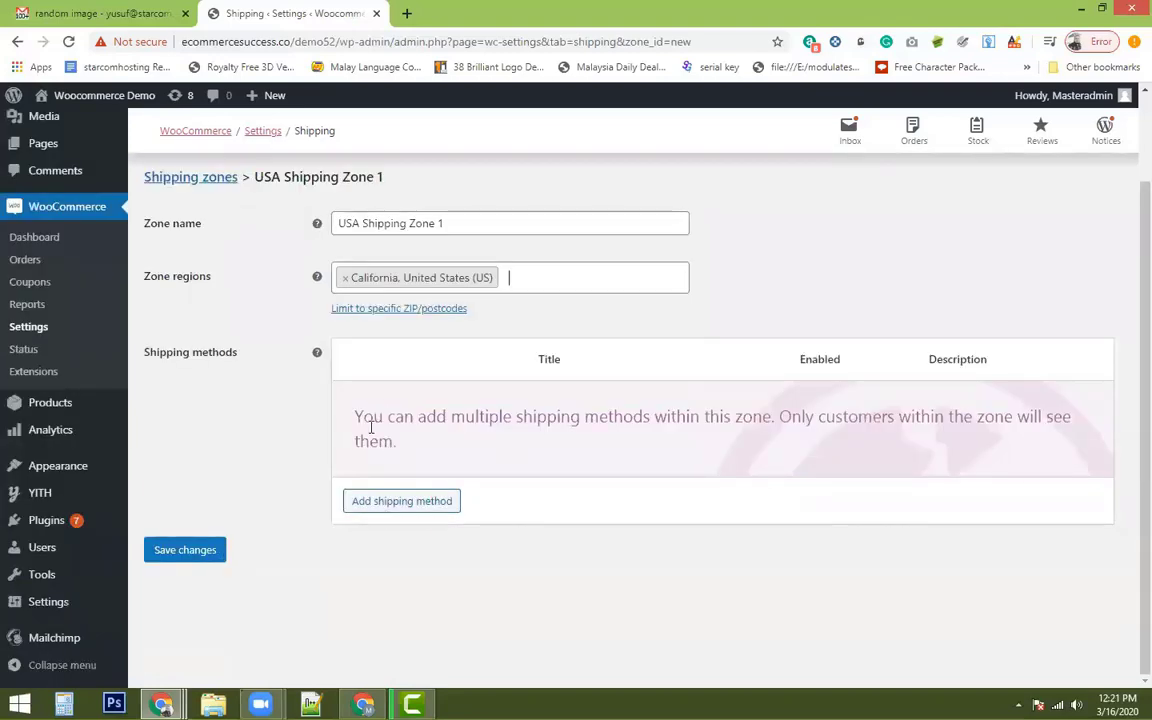
Save the new zone and add a Flat rate shipping method to it
click(185, 549)
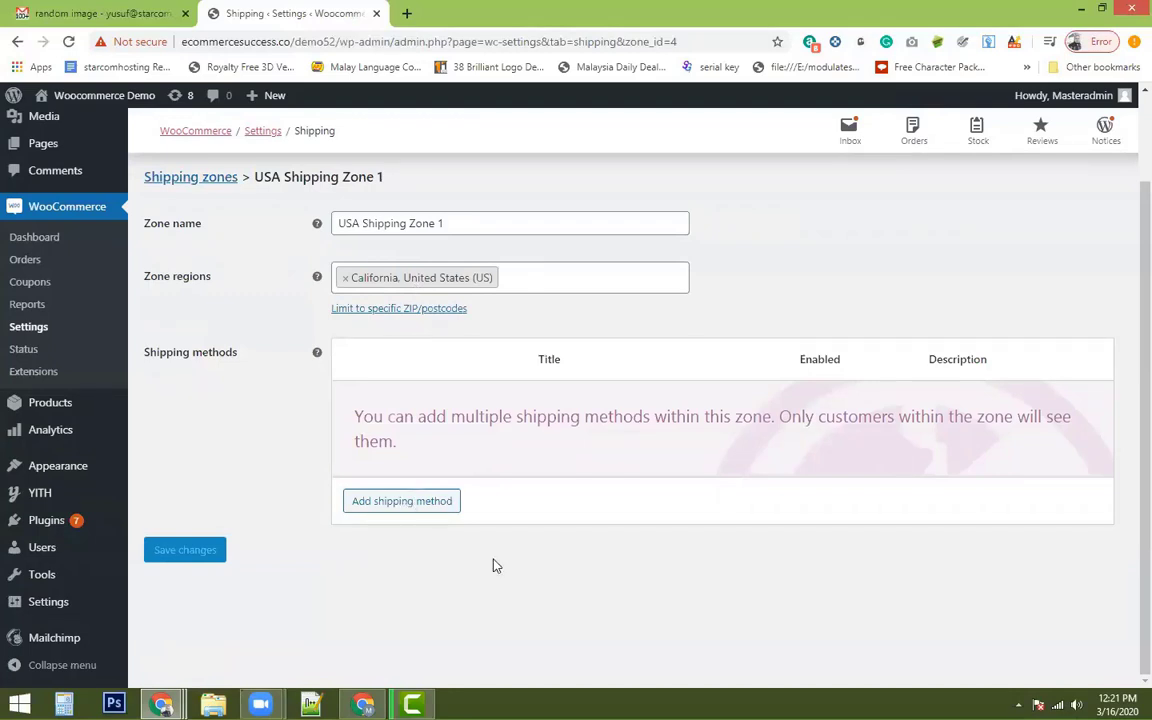
click(440, 501)
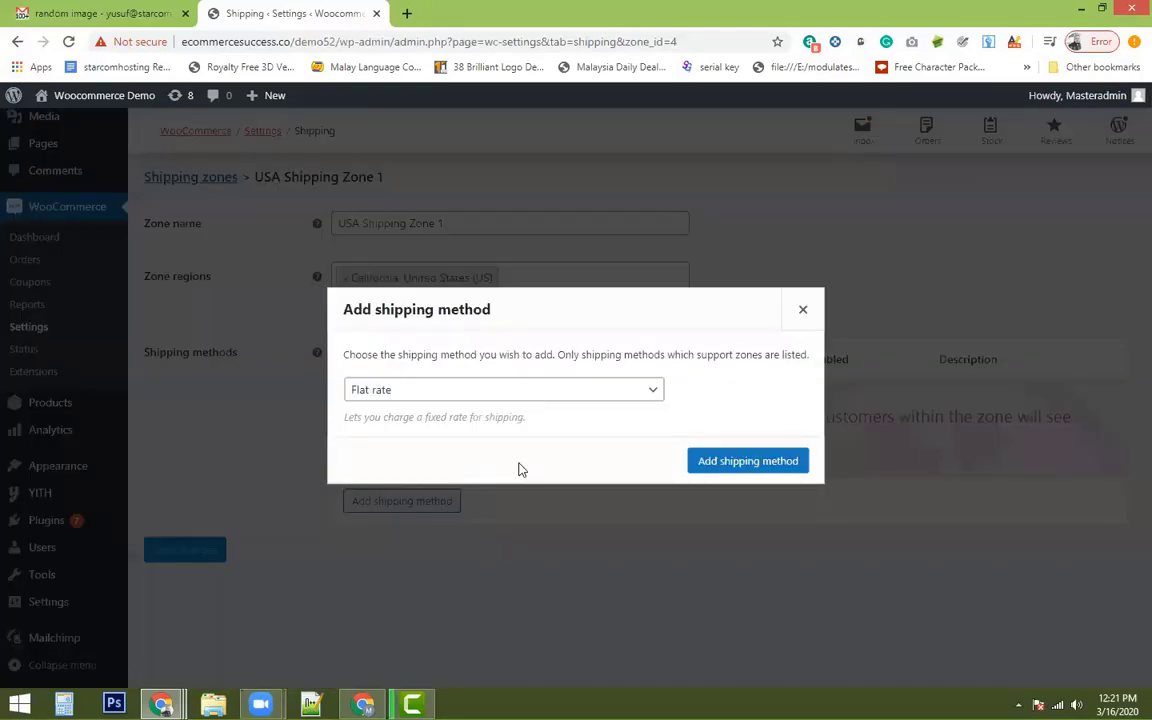
click(505, 392)
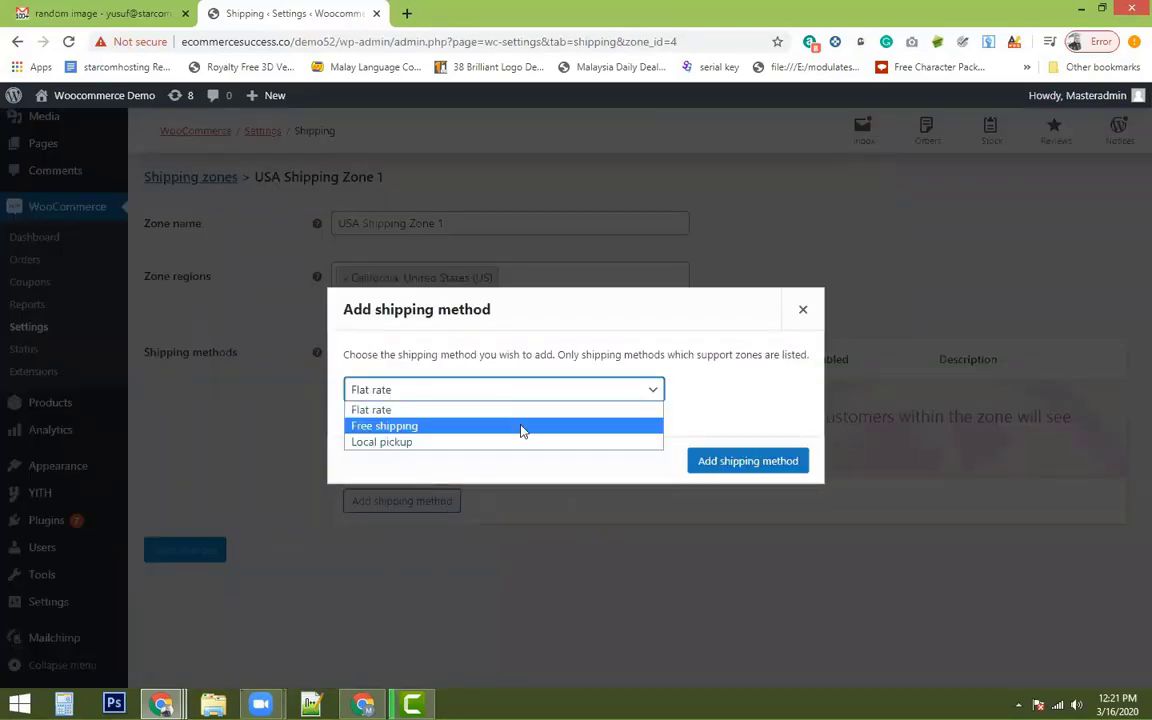
click(501, 396)
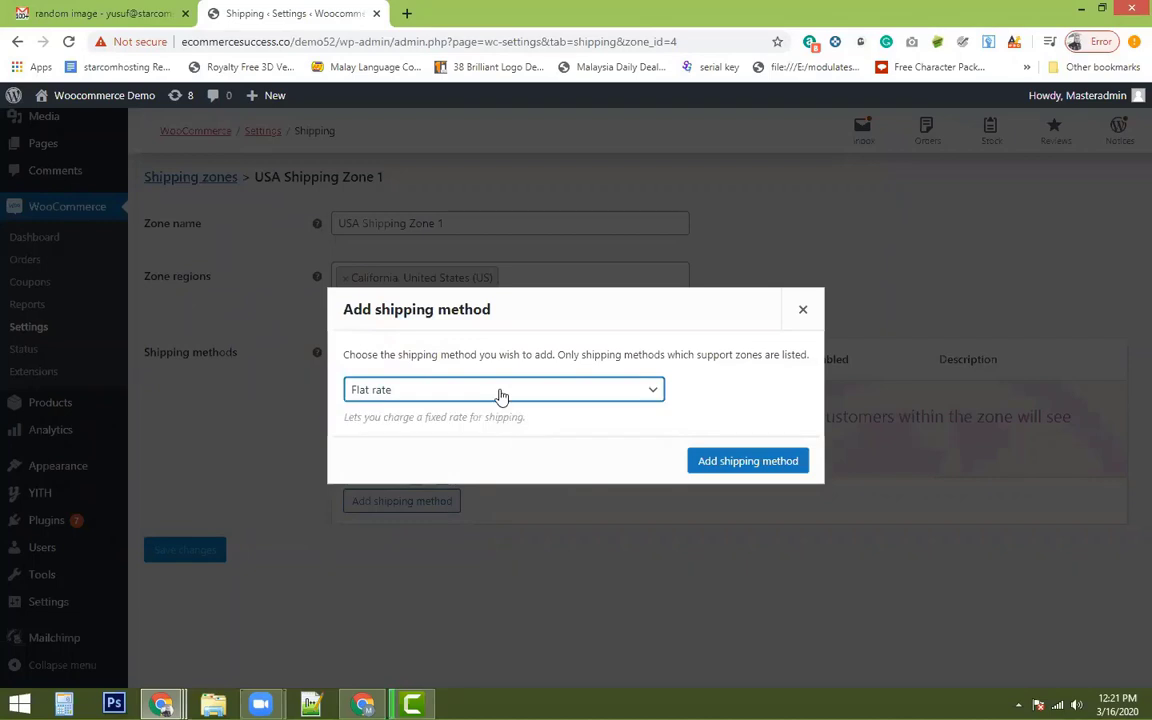
click(748, 466)
key(Return)
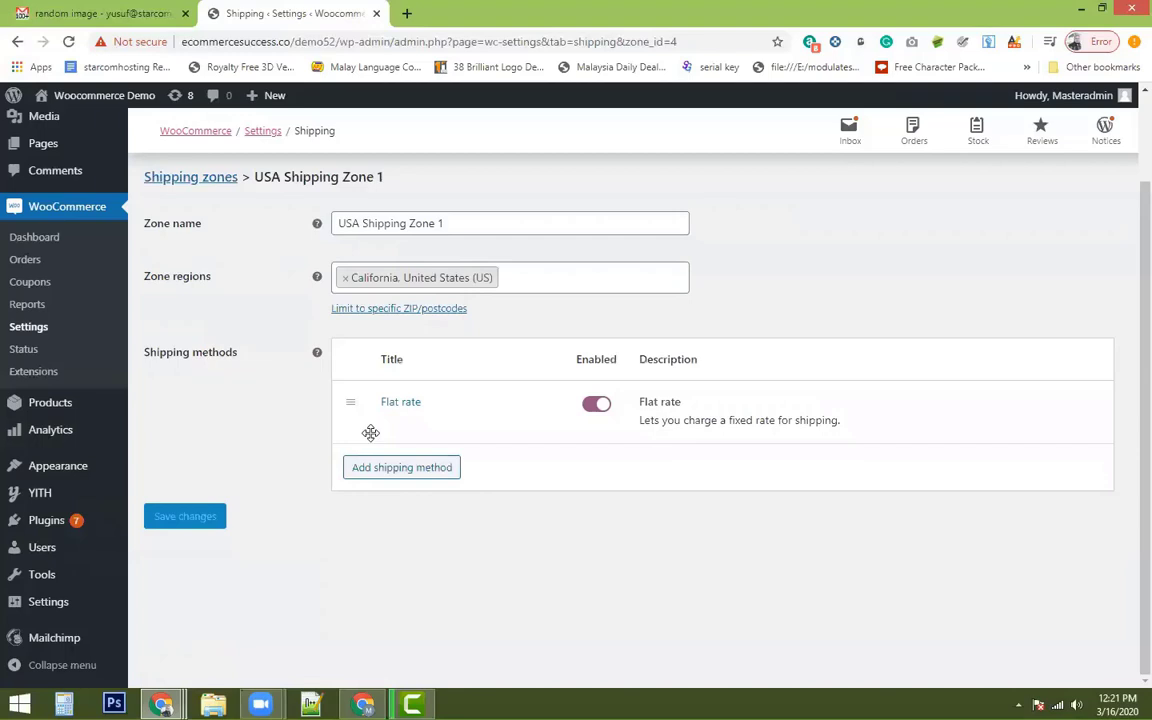
Set the Flat rate cost to 10 and save the method
click(389, 433)
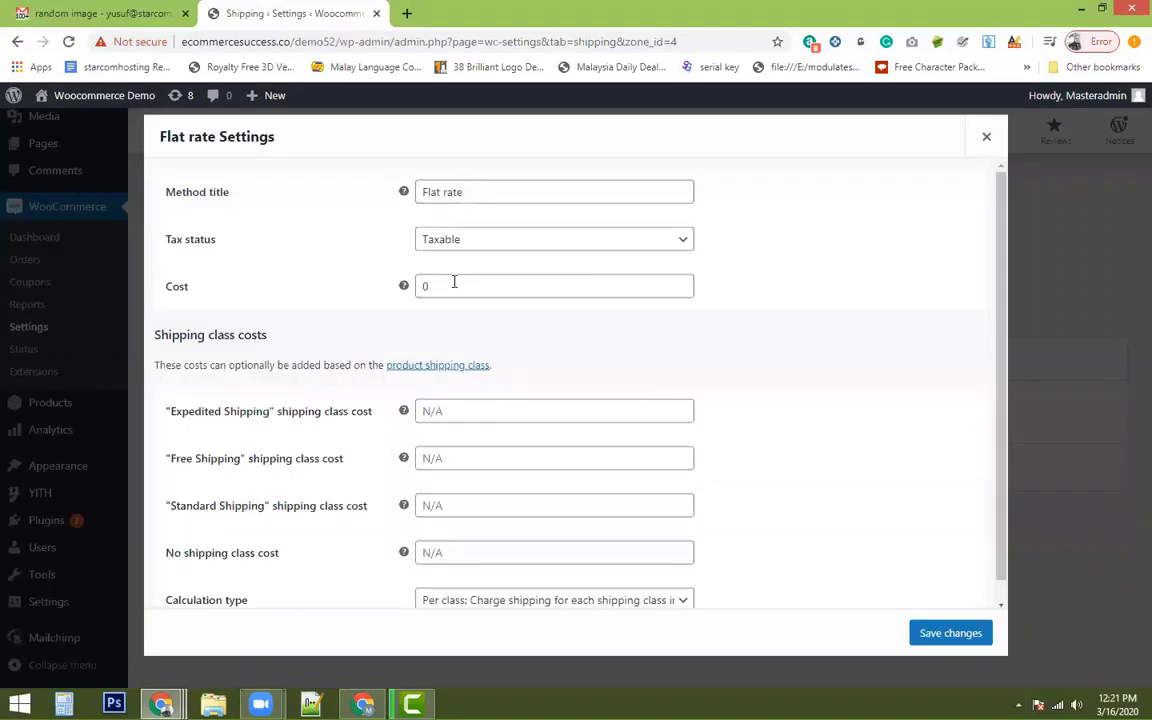
key(Tab)
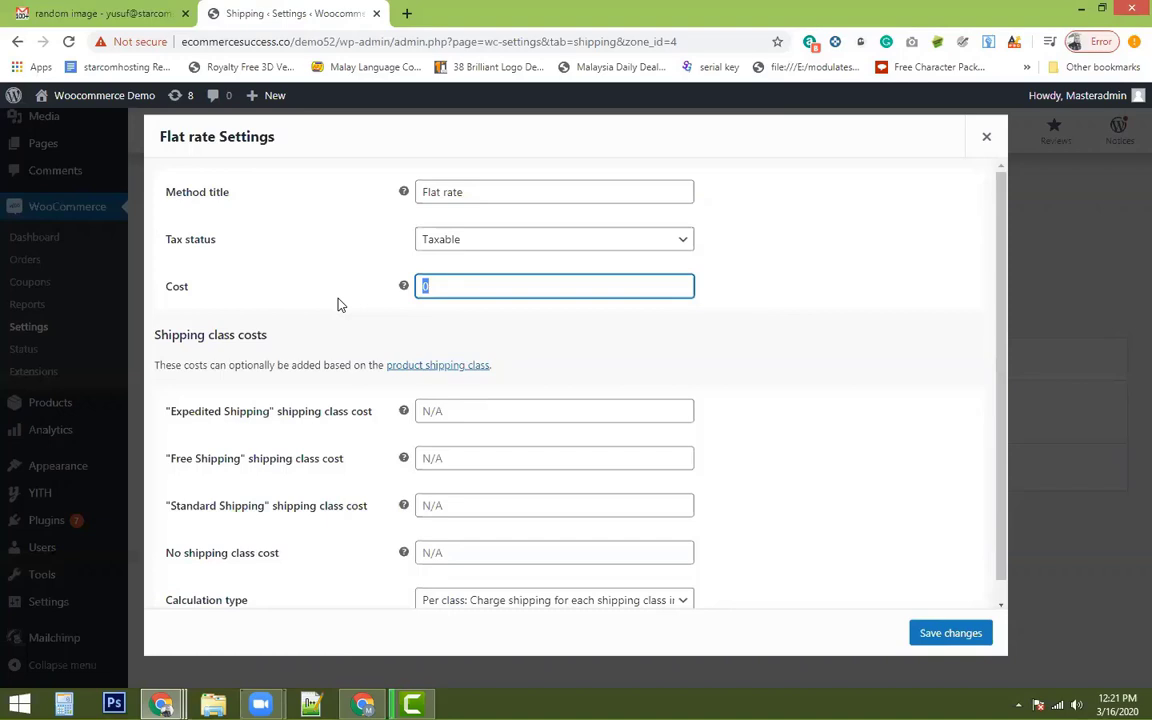
text(1)
text(0)
scroll(879, 589, down, 1)
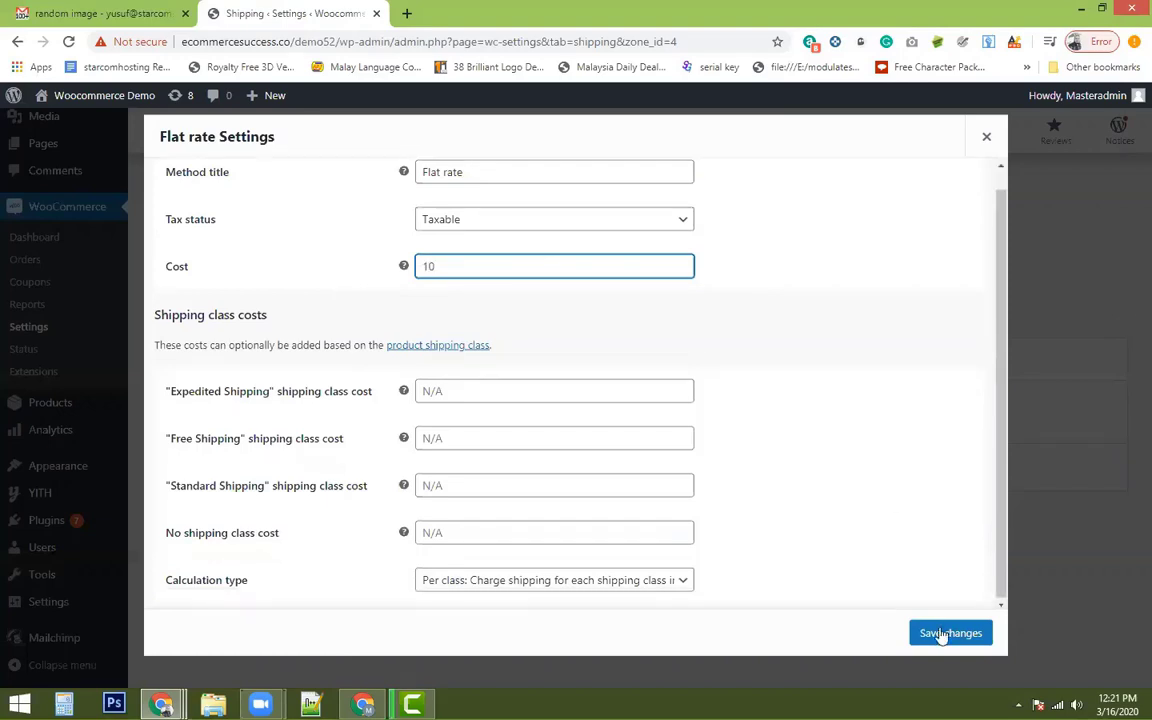
click(940, 633)
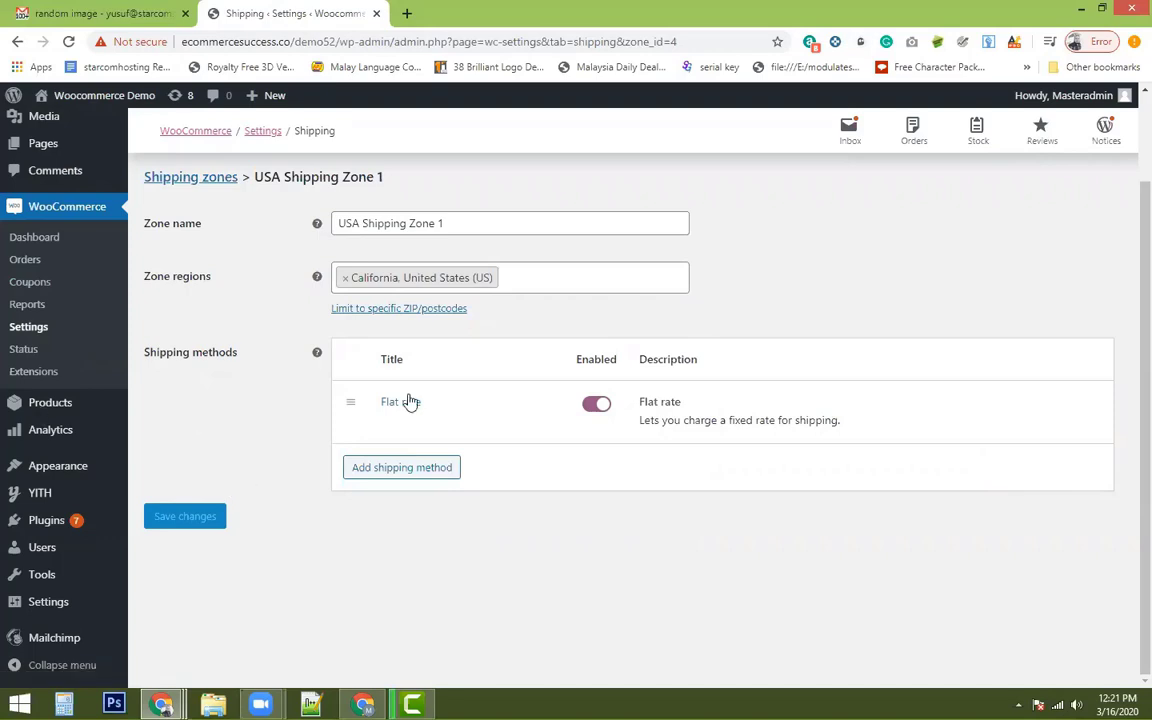
Open the admin Products list and then the Jeans Pent storefront page in new tabs
mouse_move(50, 402)
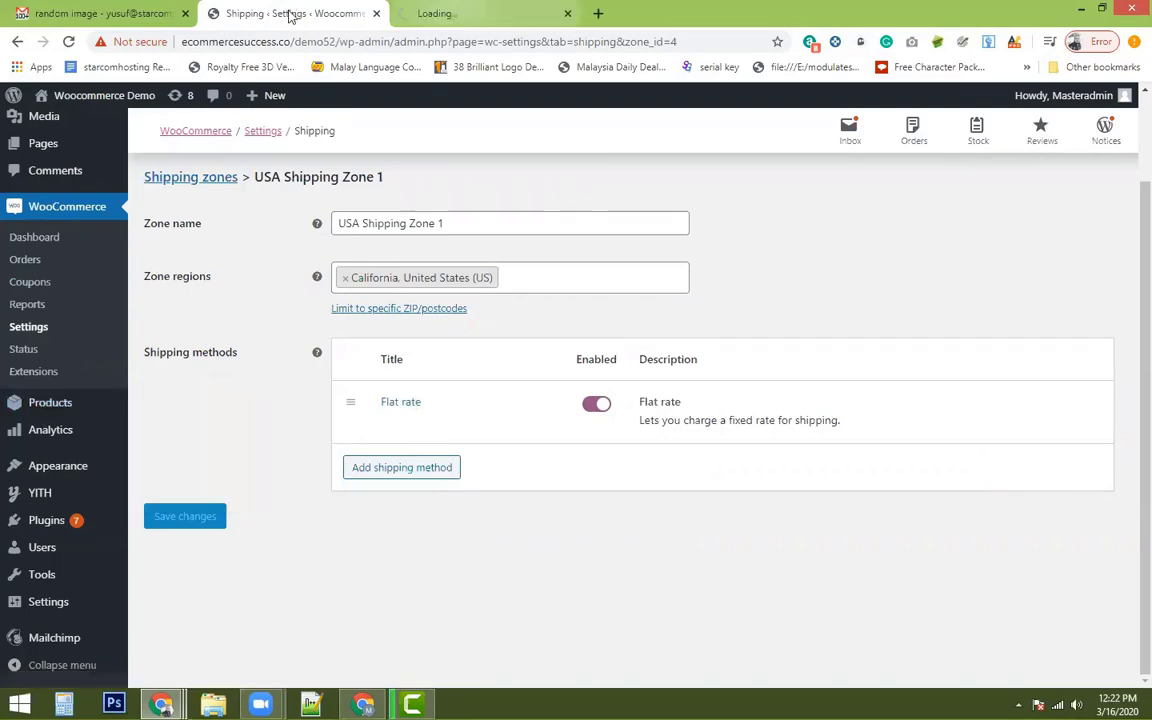
key(ctrl+Tab)
key(ctrl+shift+Tab)
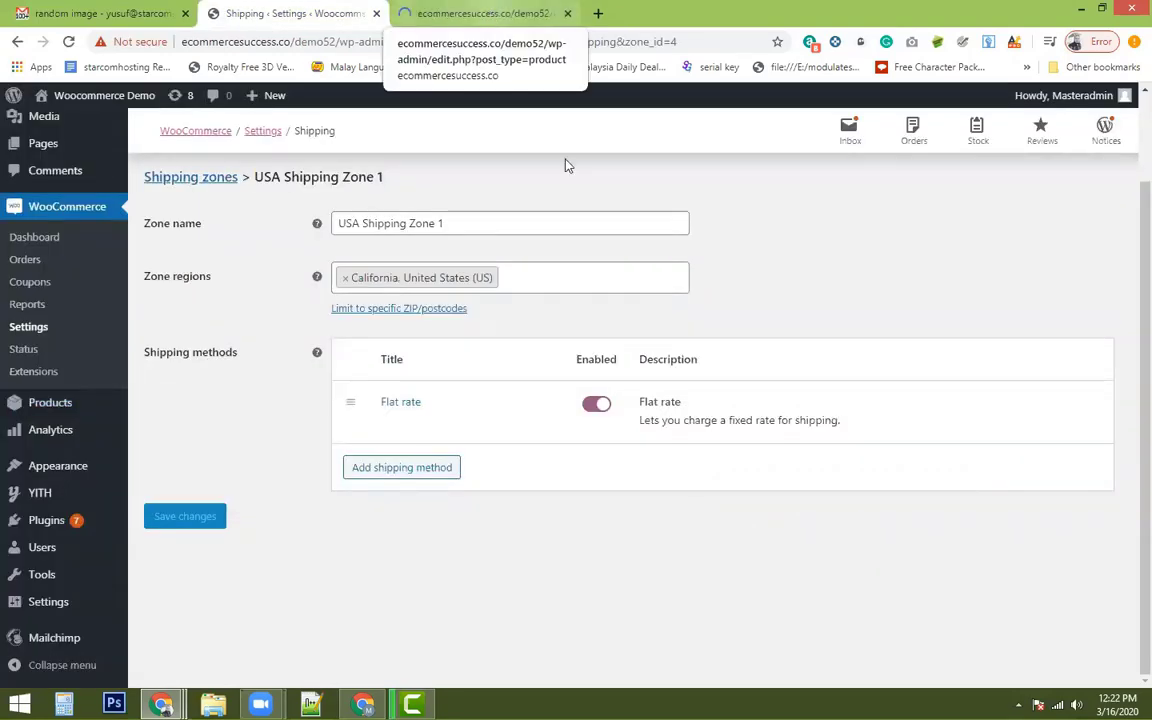
key(ctrl+Tab)
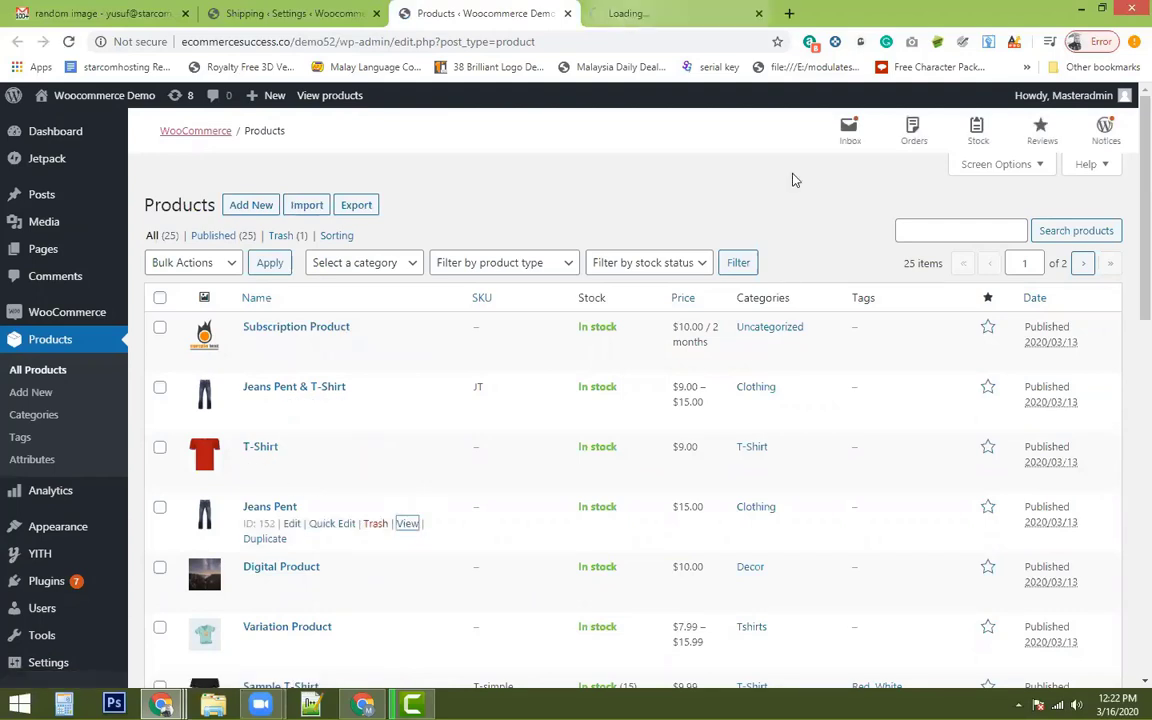
key(ctrl+Tab)
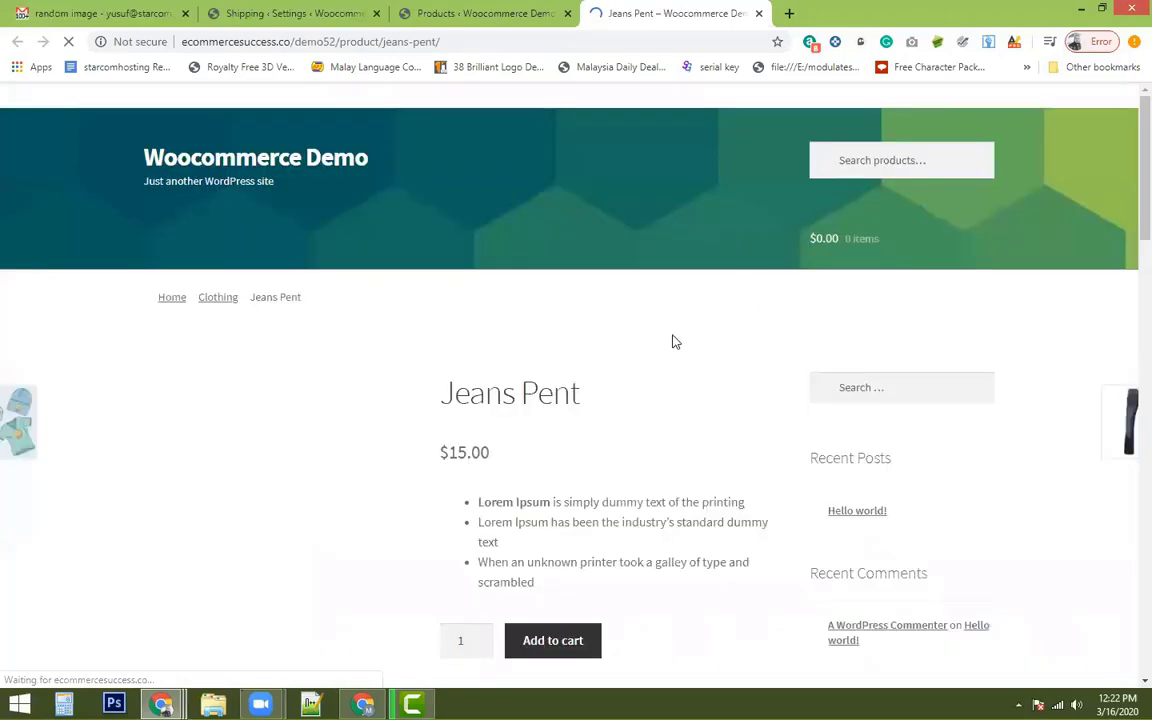
In the cart's shipping calculator, change the address state to Alabama and reach the empty ZIP field
scroll(600, 420, down, 4)
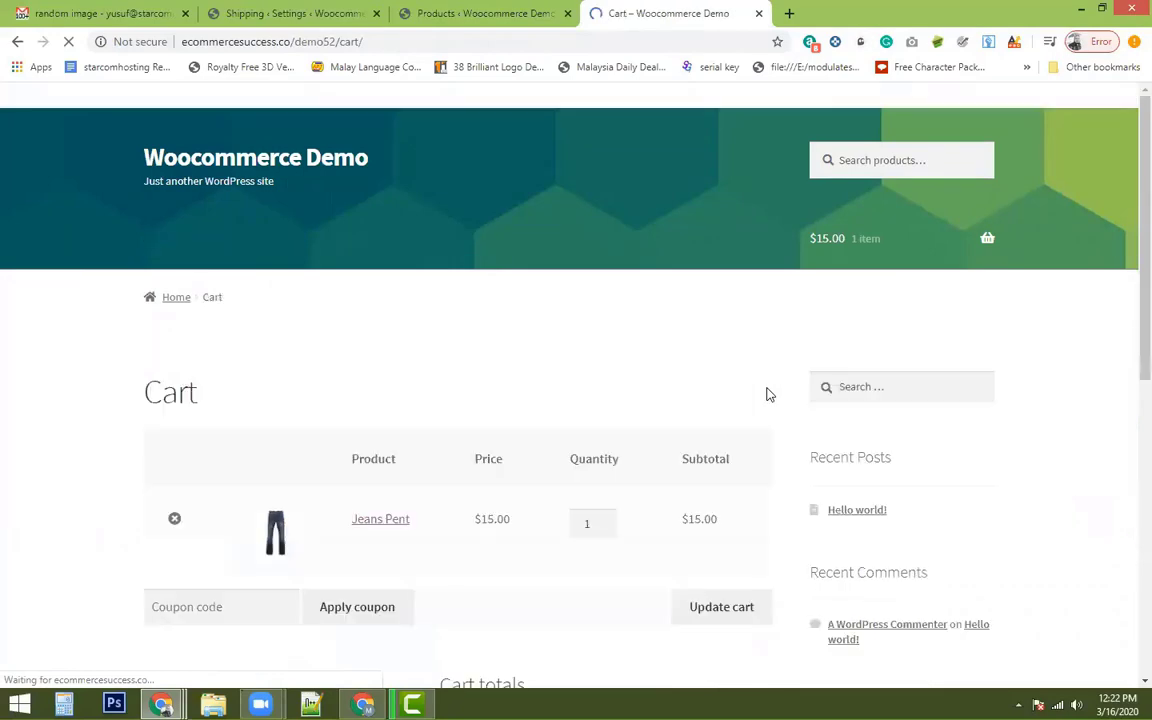
scroll(770, 450, down, 4)
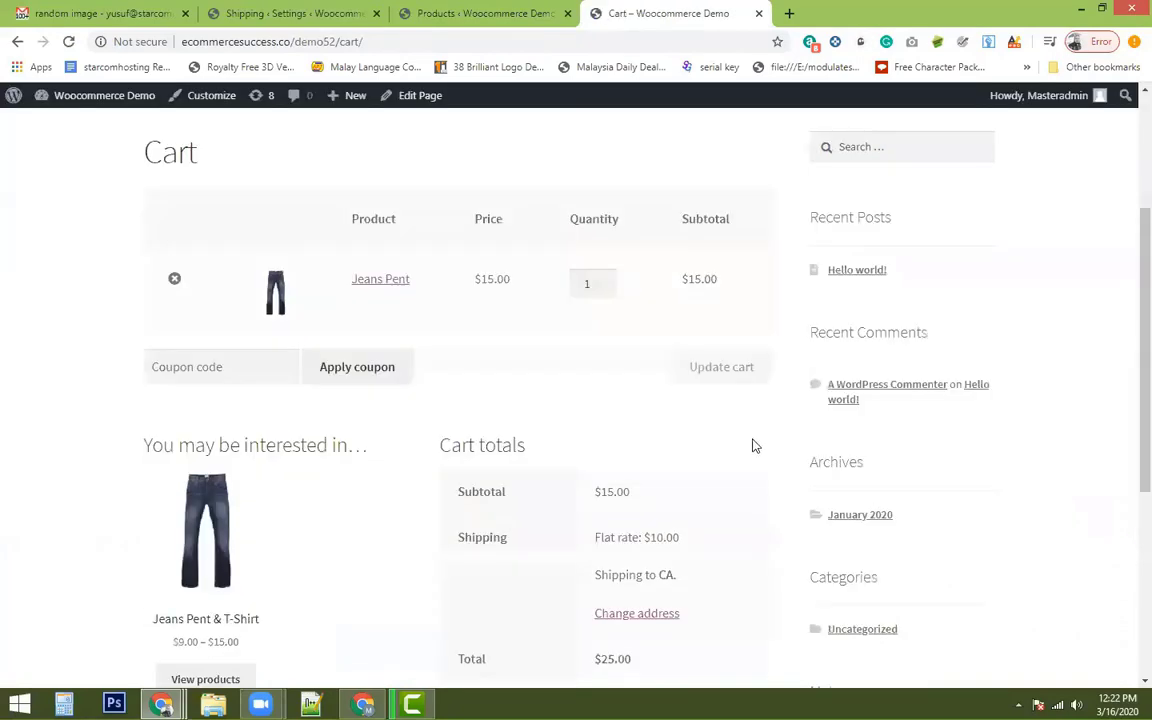
scroll(473, 473, down, 1)
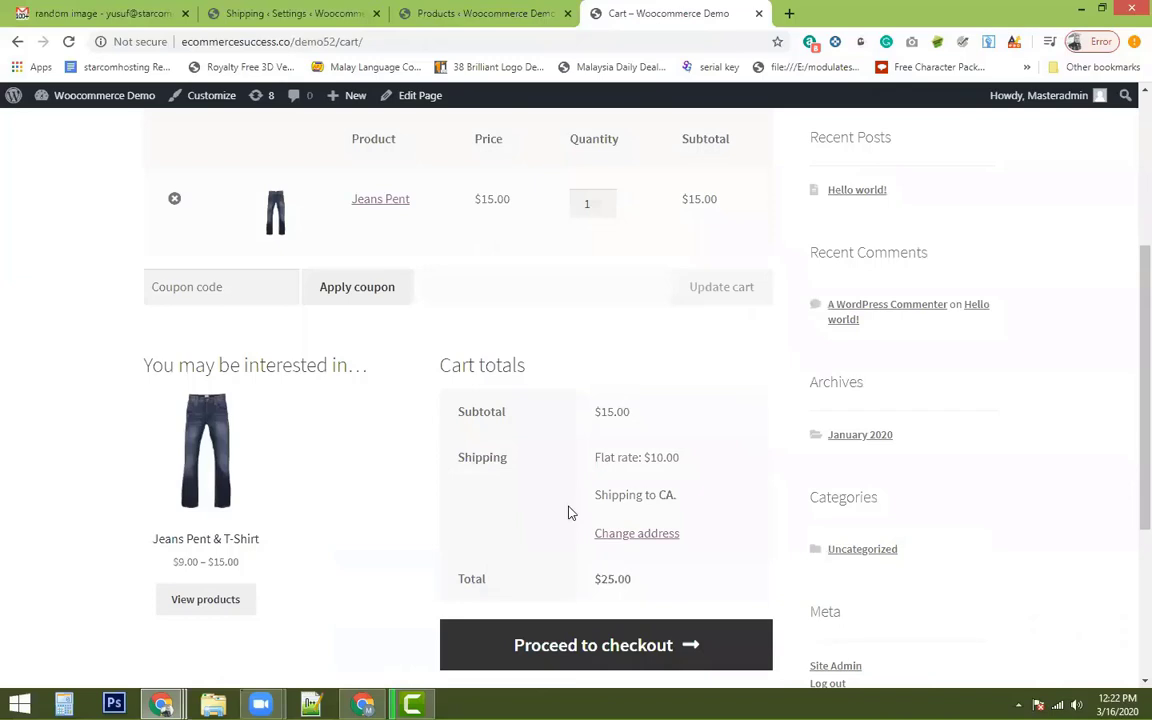
scroll(590, 485, up, 2)
scroll(640, 510, down, 2)
click(627, 533)
scroll(620, 388, down, 3)
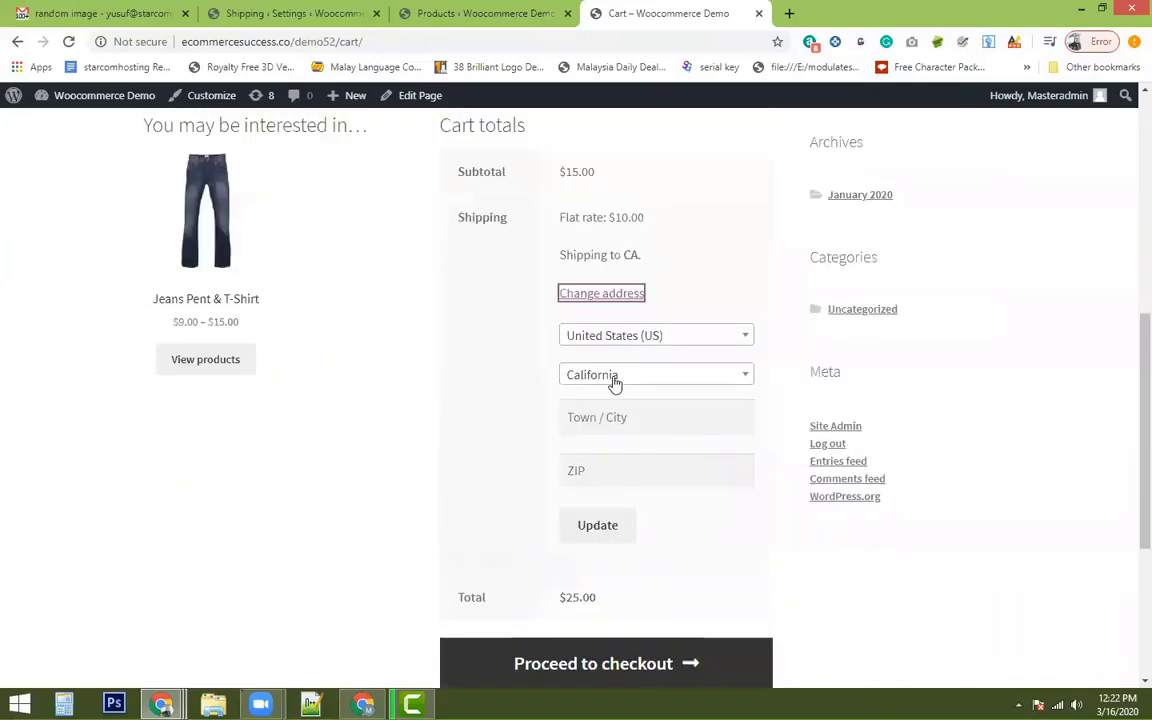
click(613, 380)
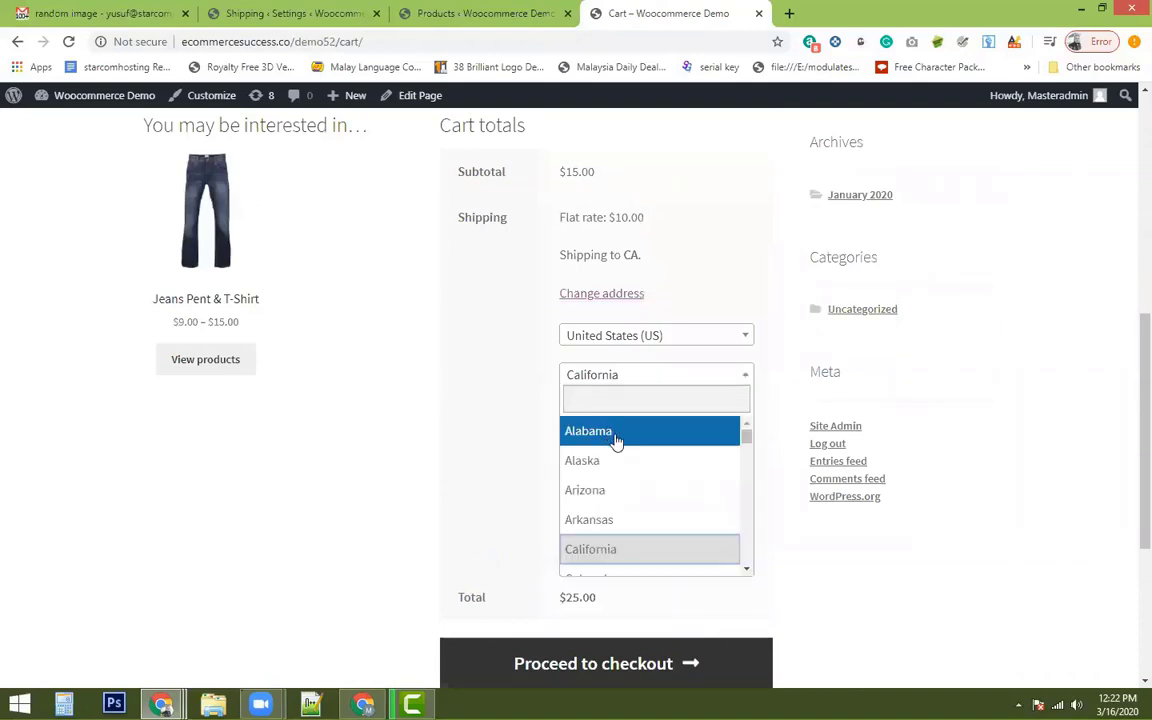
click(617, 436)
click(620, 417)
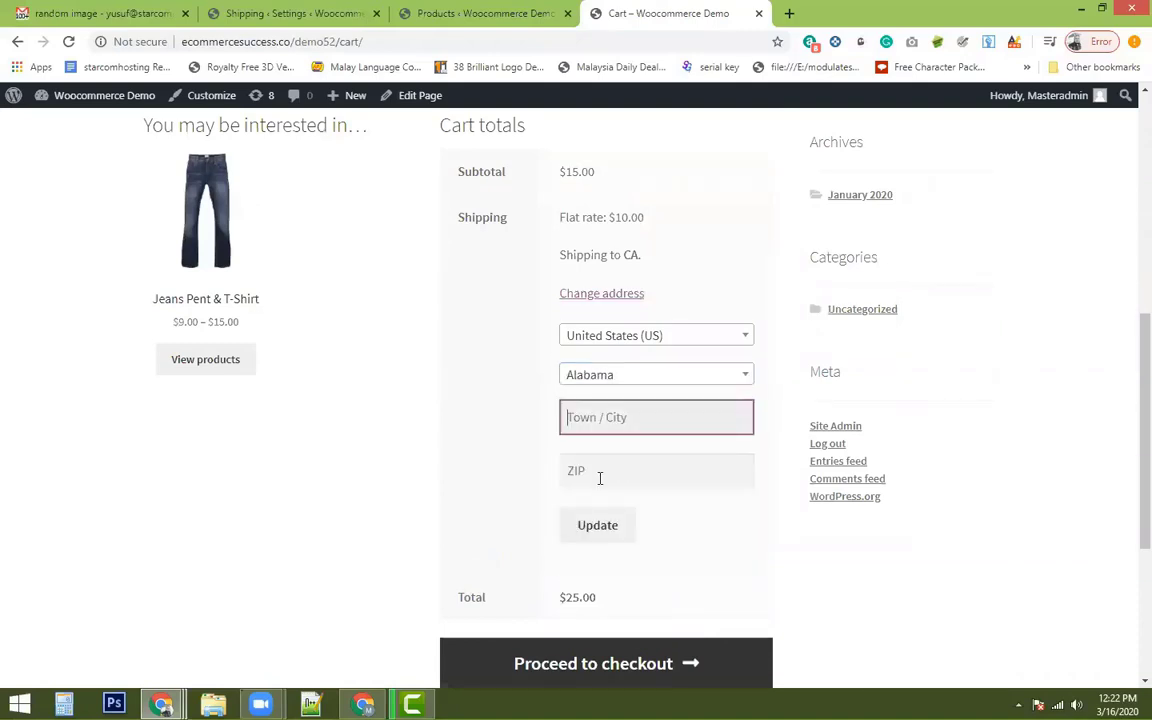
click(599, 476)
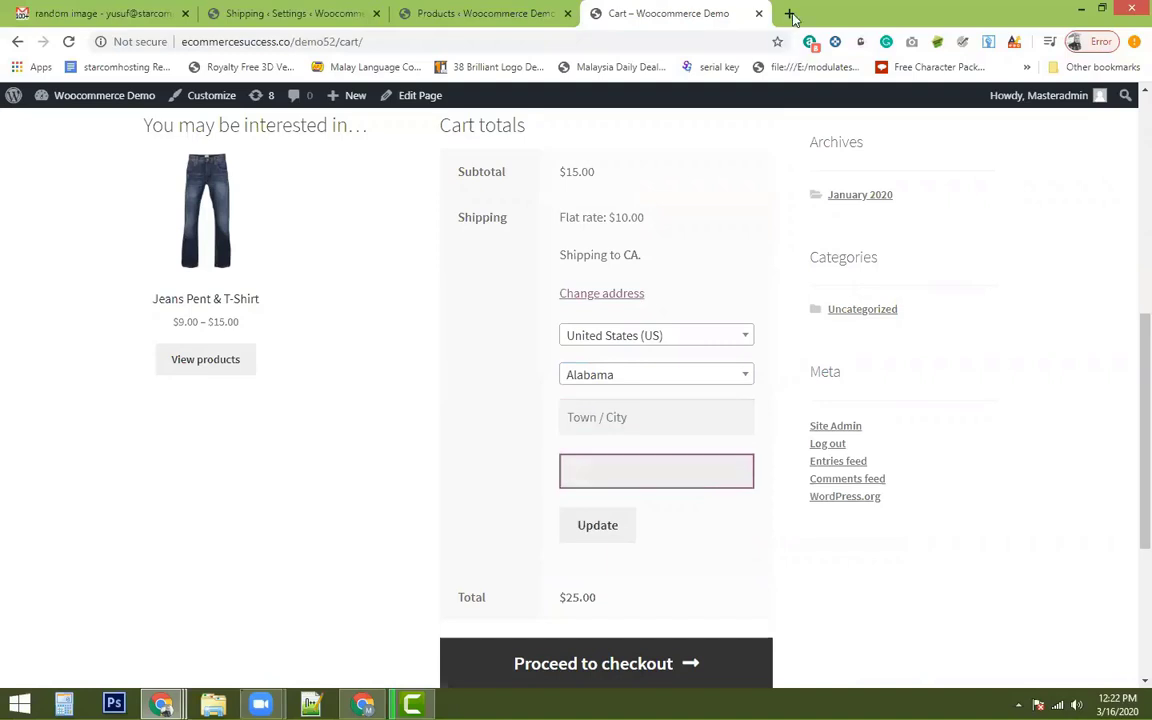
Look up 'alabama zip code' on Google and paste 35005 into the cart's ZIP field
click(791, 15)
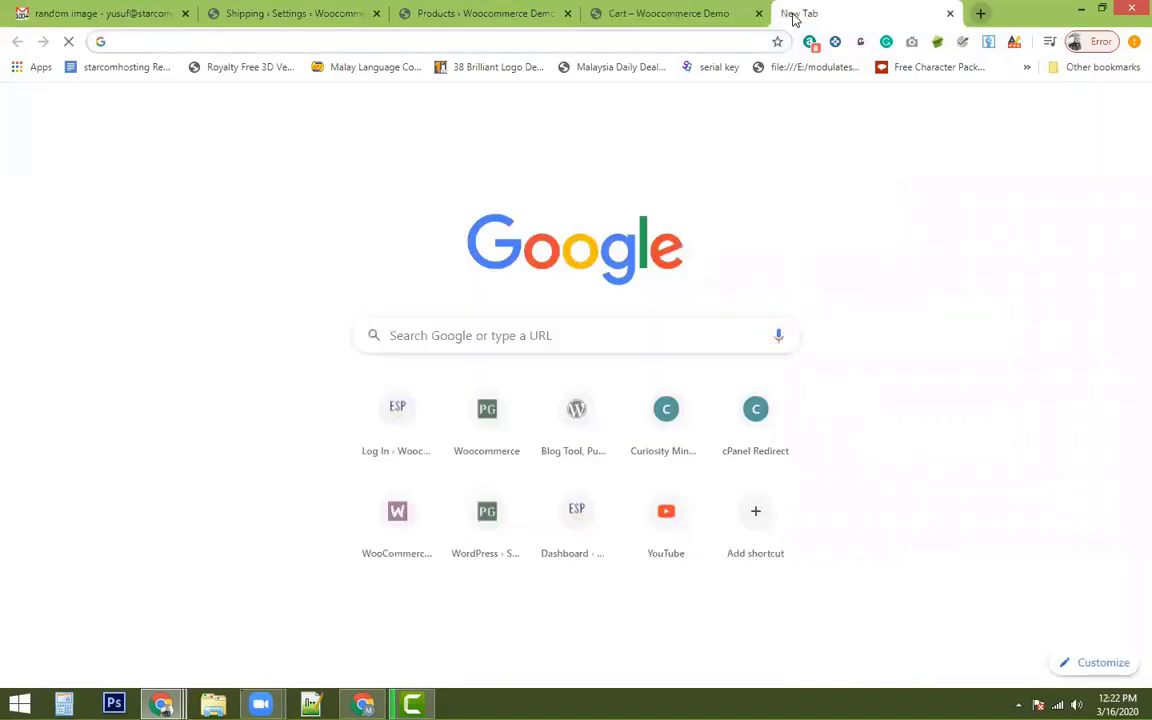
text(alaba)
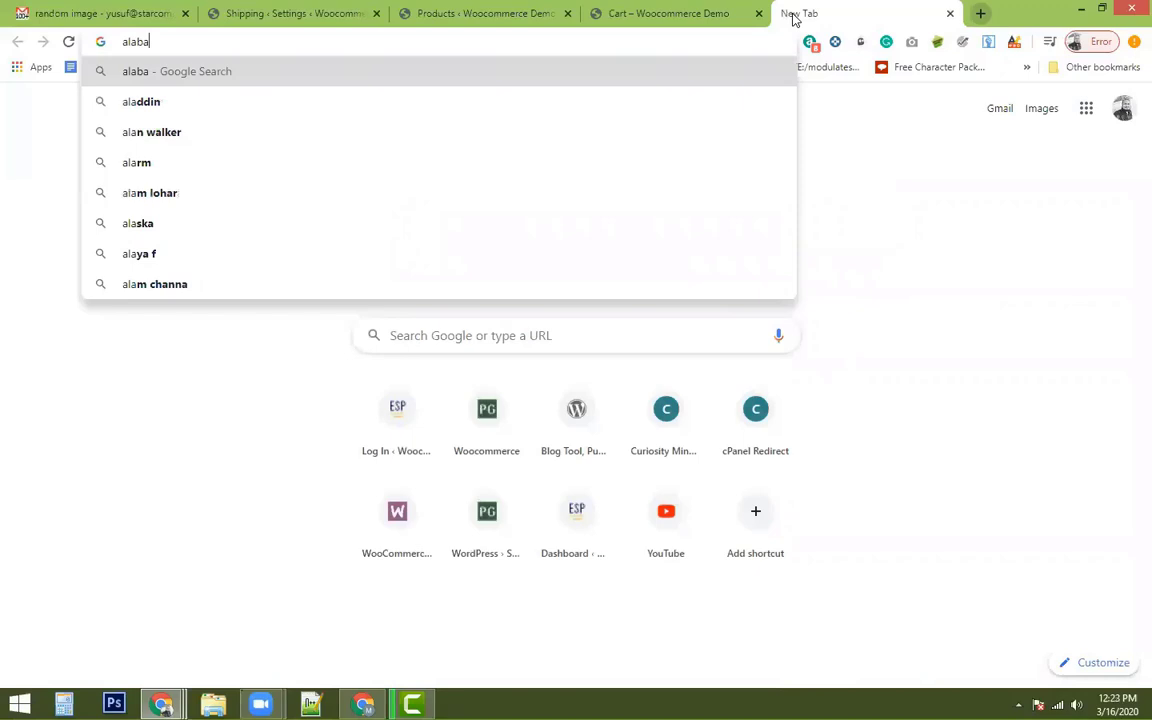
text(ma)
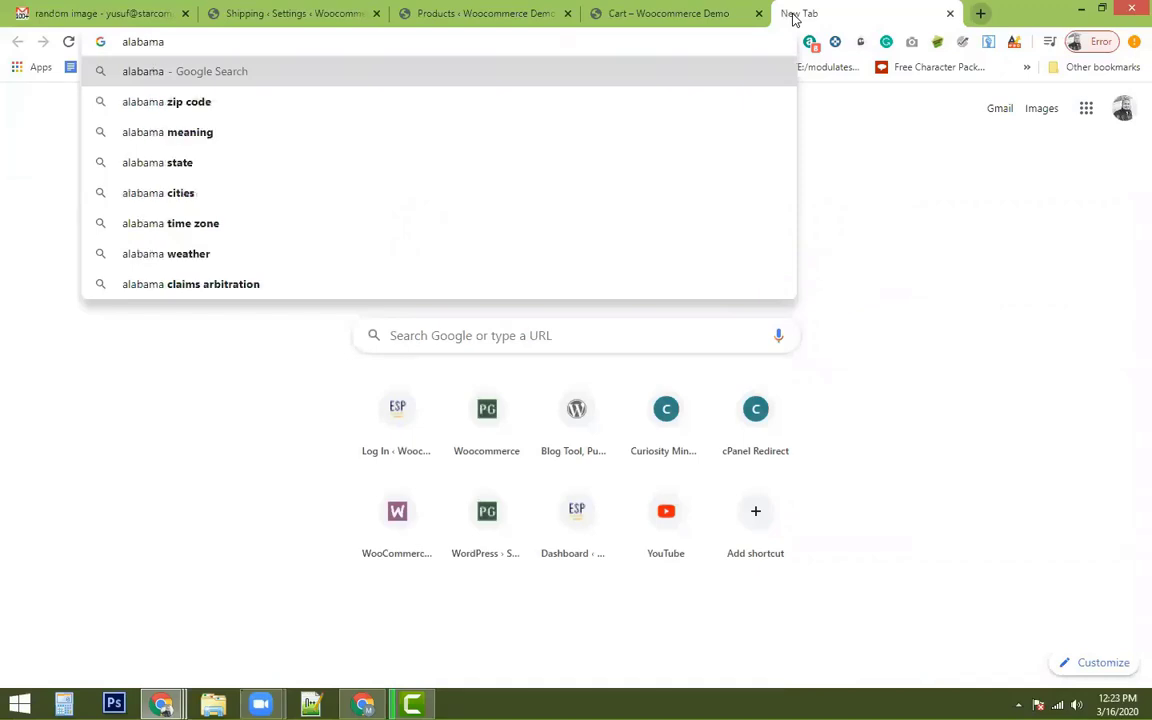
key(Down)
key(Return)
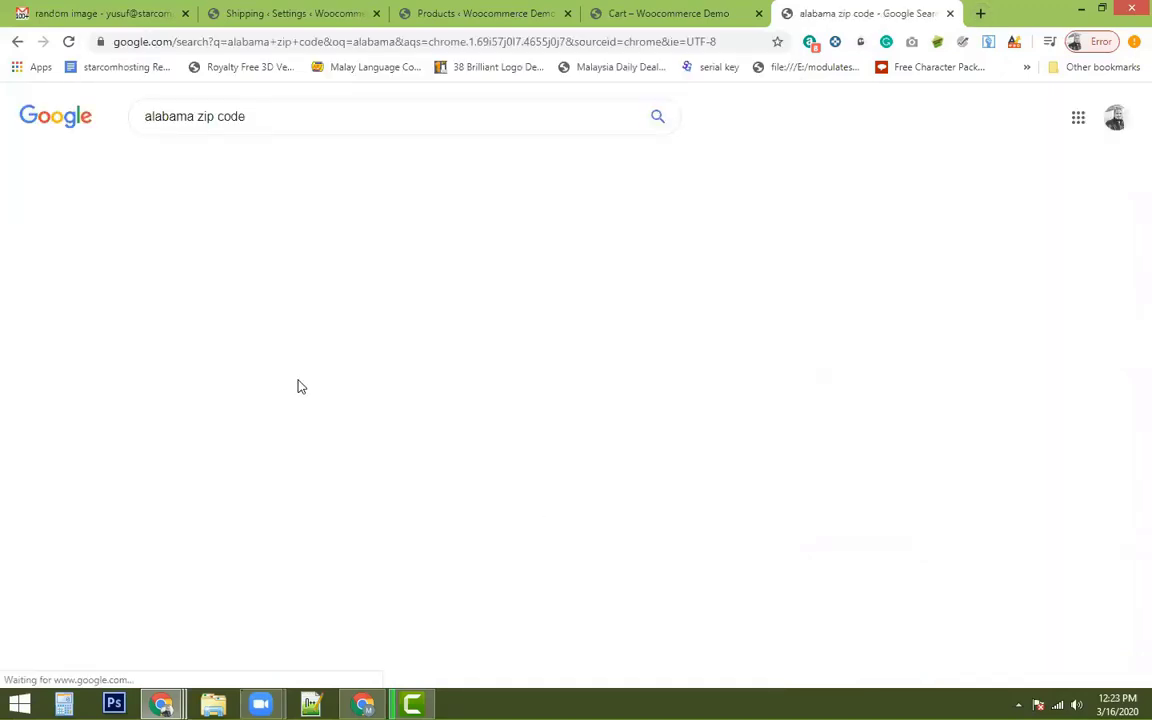
double_click(172, 347)
key(ctrl+c)
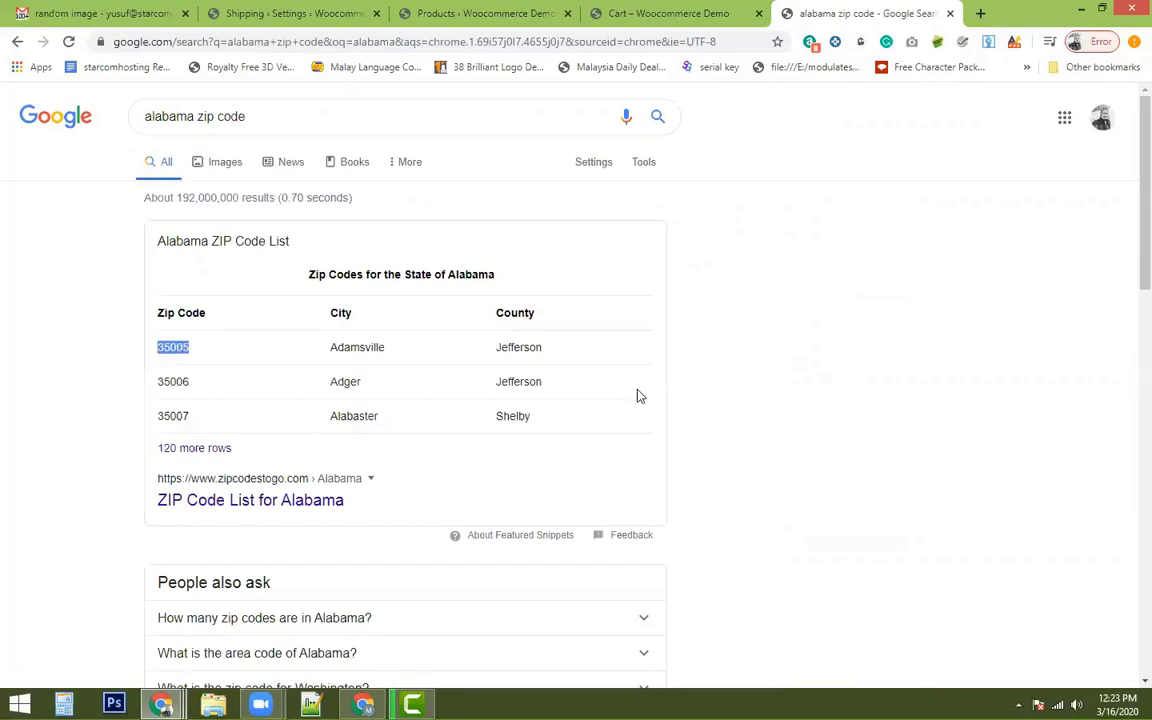
key(ctrl+shift+Tab)
key(ctrl+v)
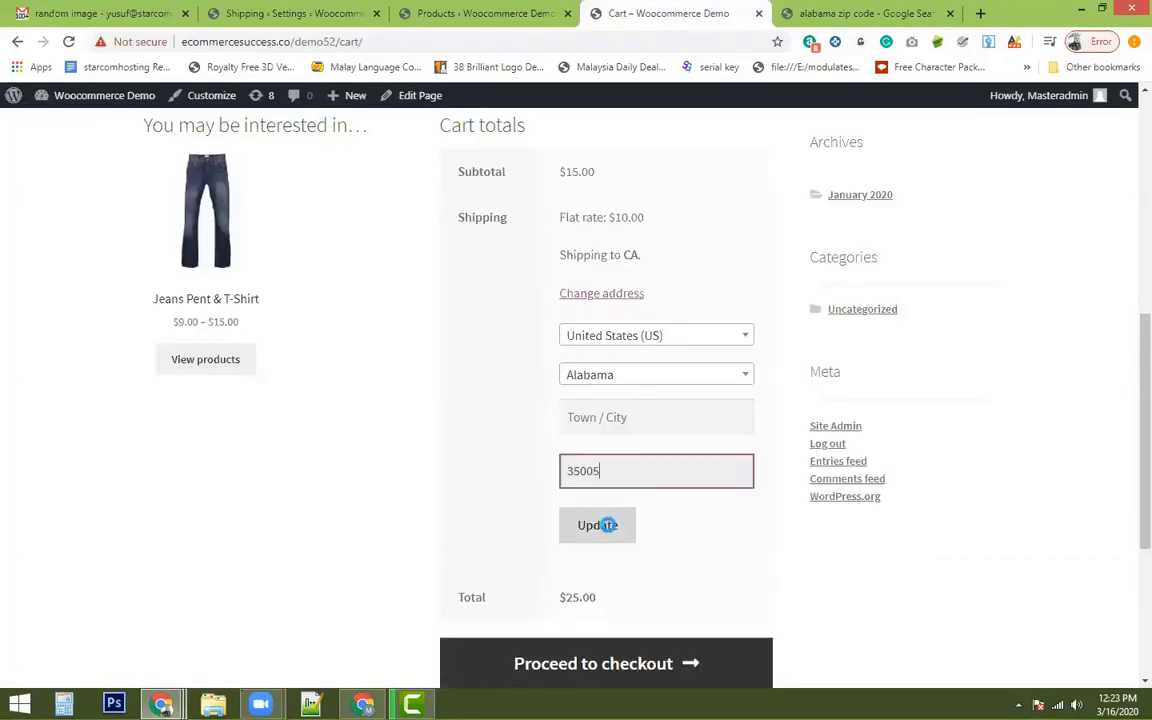
Update the shipping calculator, confirming no shipping options for AL 35005 and a $15.00 total
click(600, 525)
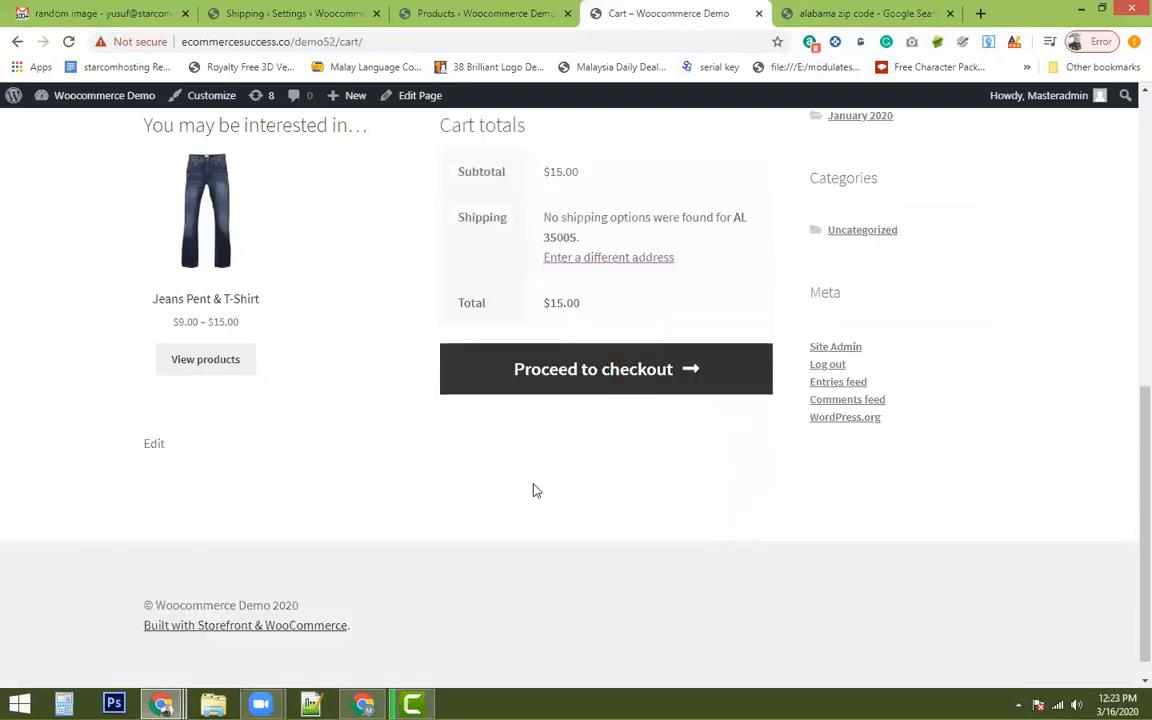
scroll(536, 490, up, 3)
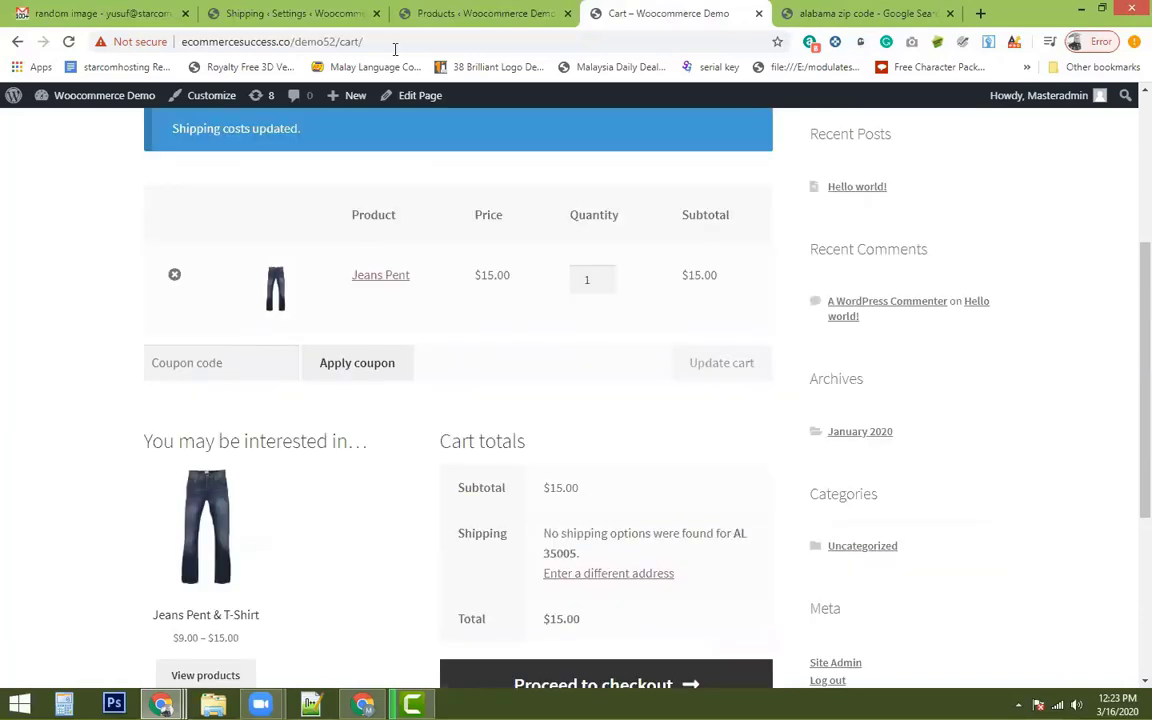
click(452, 10)
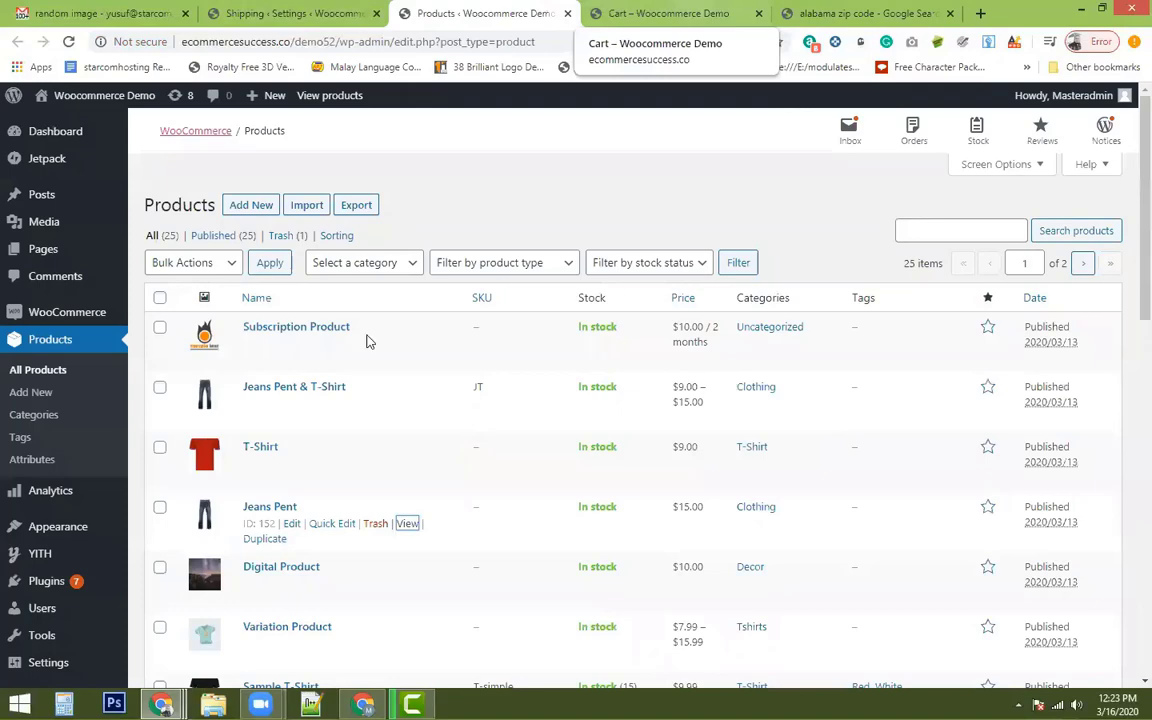
Go back to the admin Shipping zones list and start another new shipping zone
key(ctrl+Page_Up)
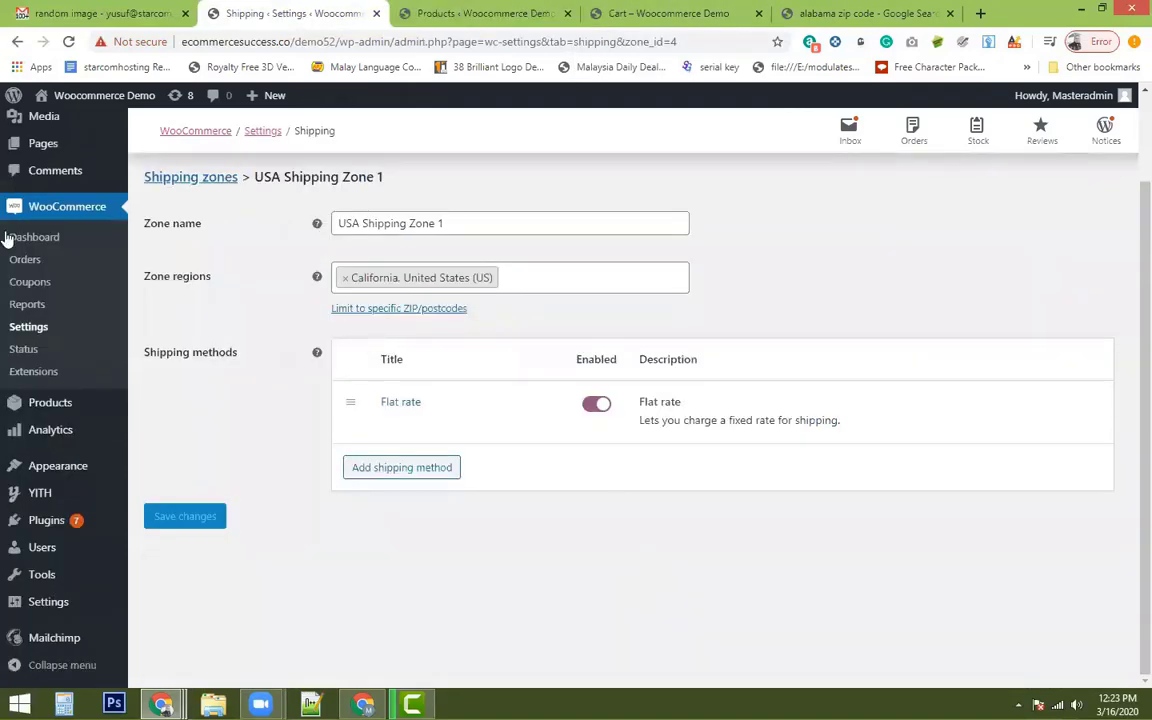
scroll(296, 362, up, 2)
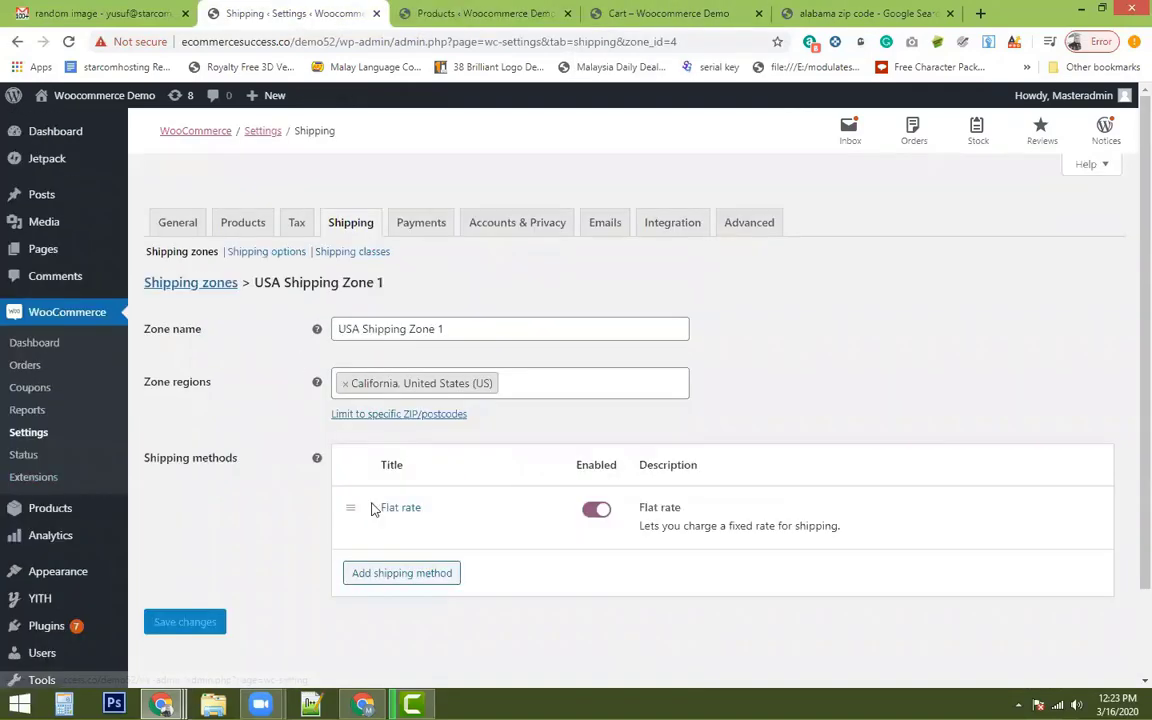
click(152, 284)
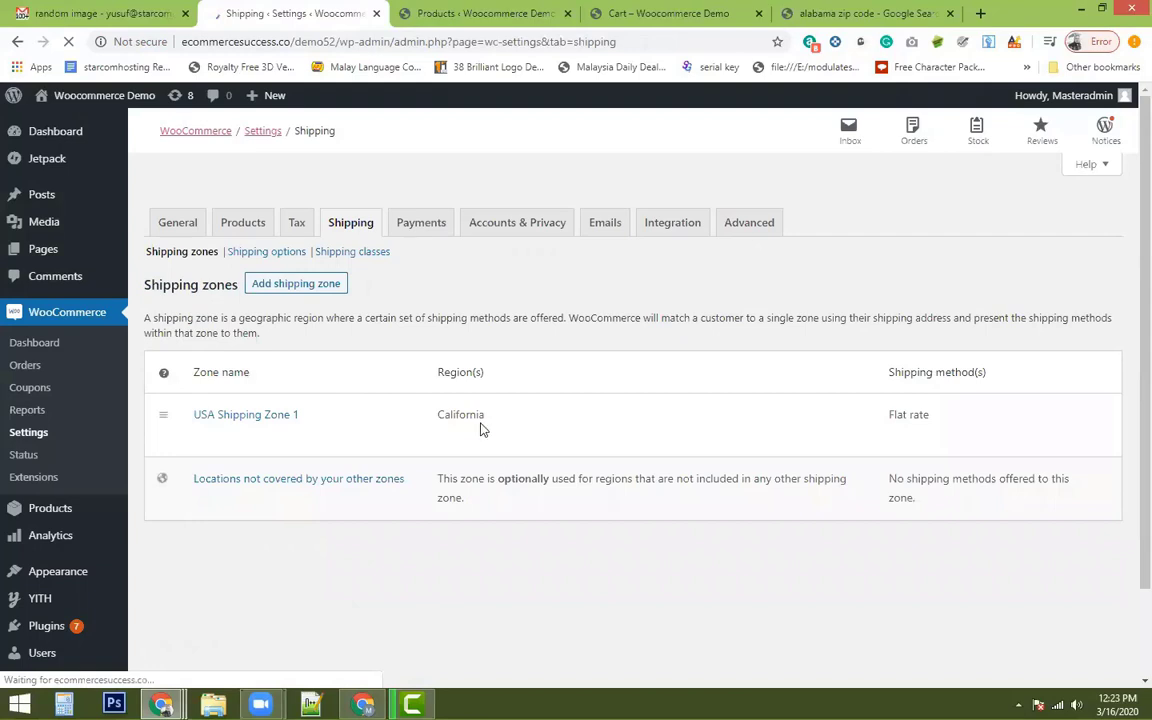
click(313, 287)
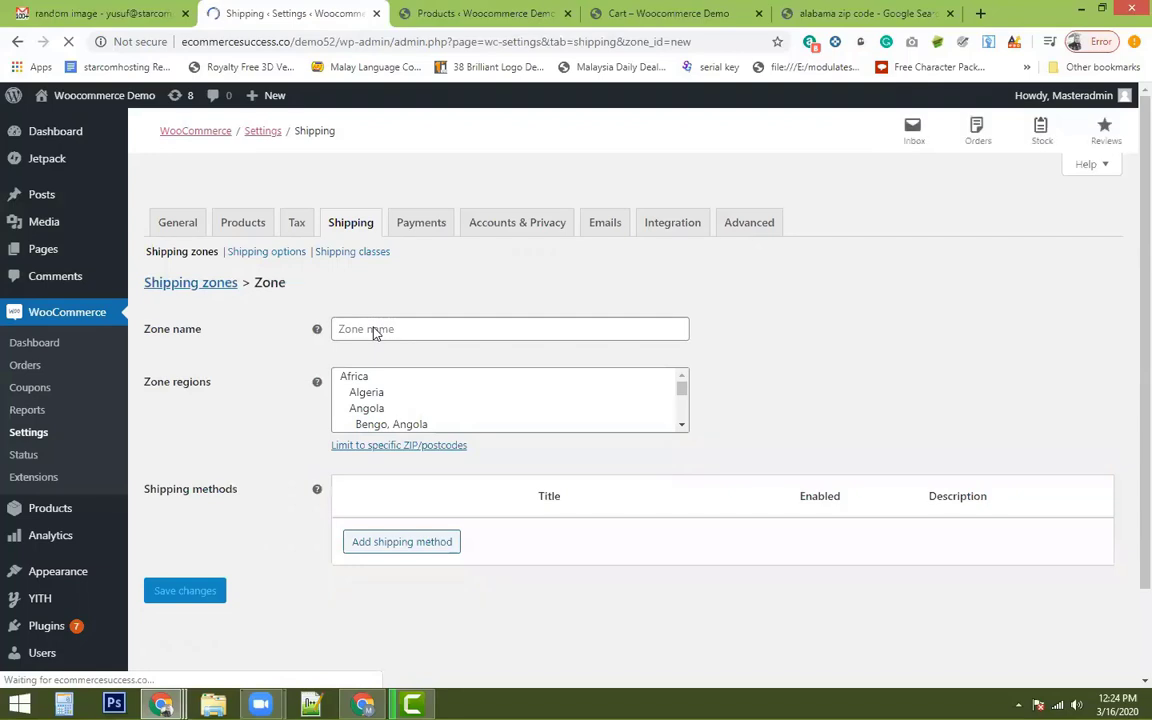
Name the new zone 'USA Free Shipping', fixing the doubled n typo
click(374, 330)
text(U)
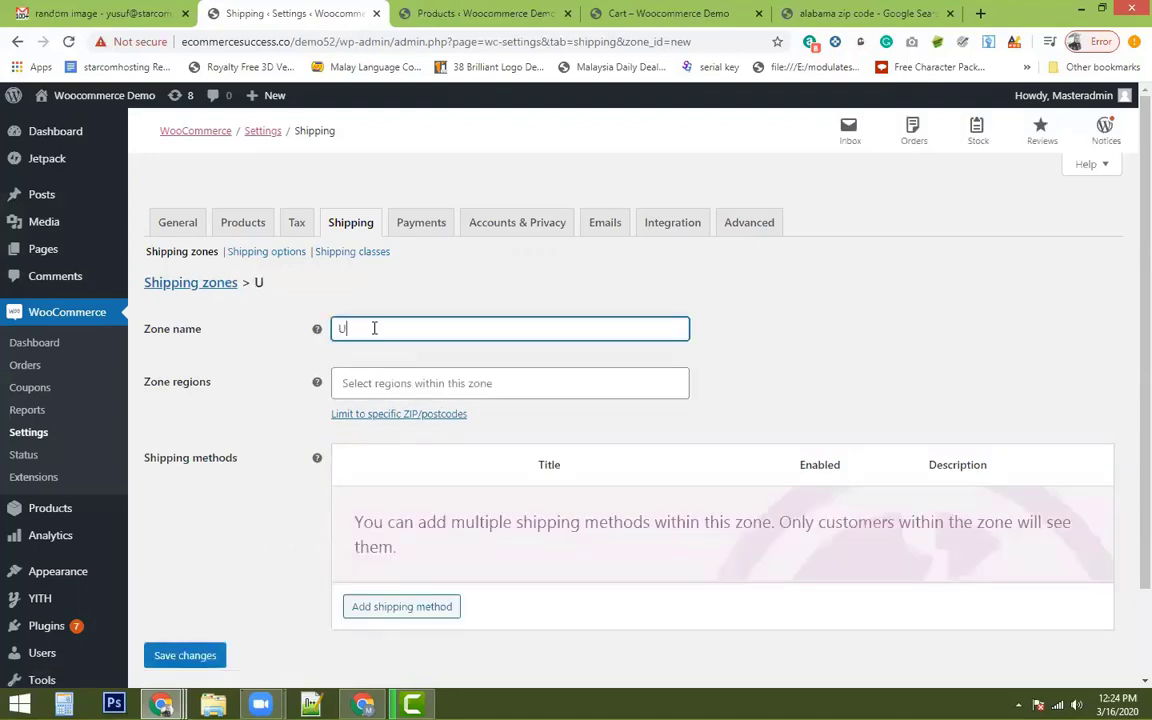
text(SA )
text(Free S)
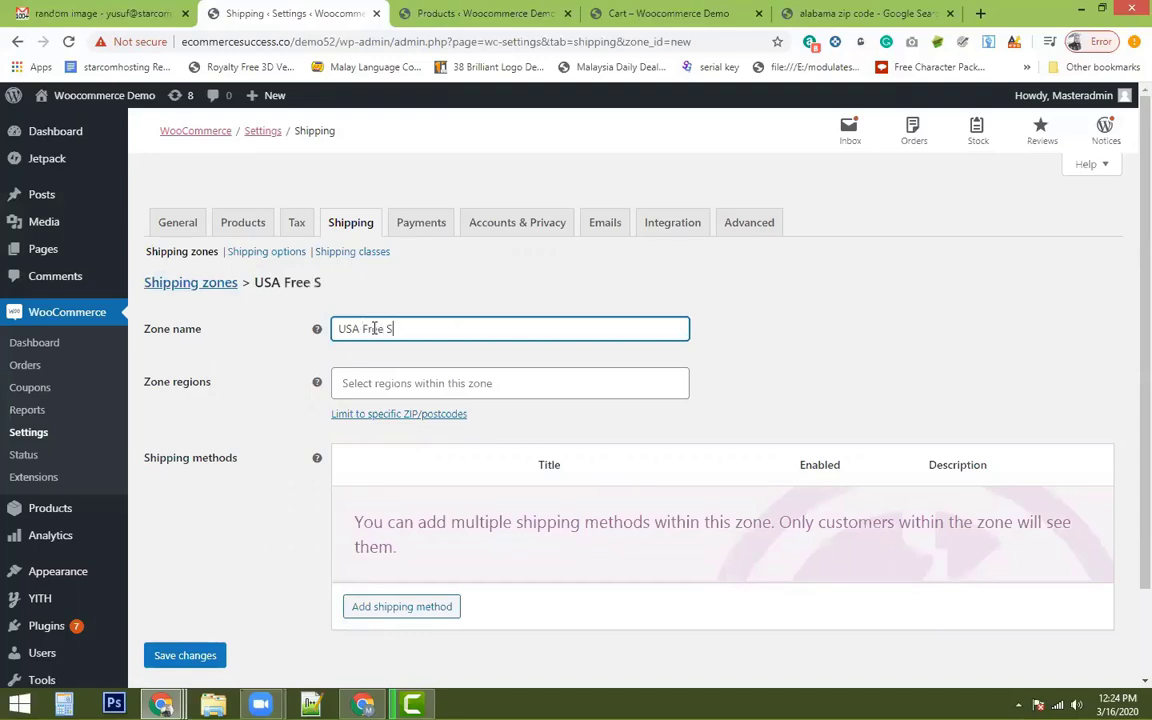
text(hippi)
text(nng)
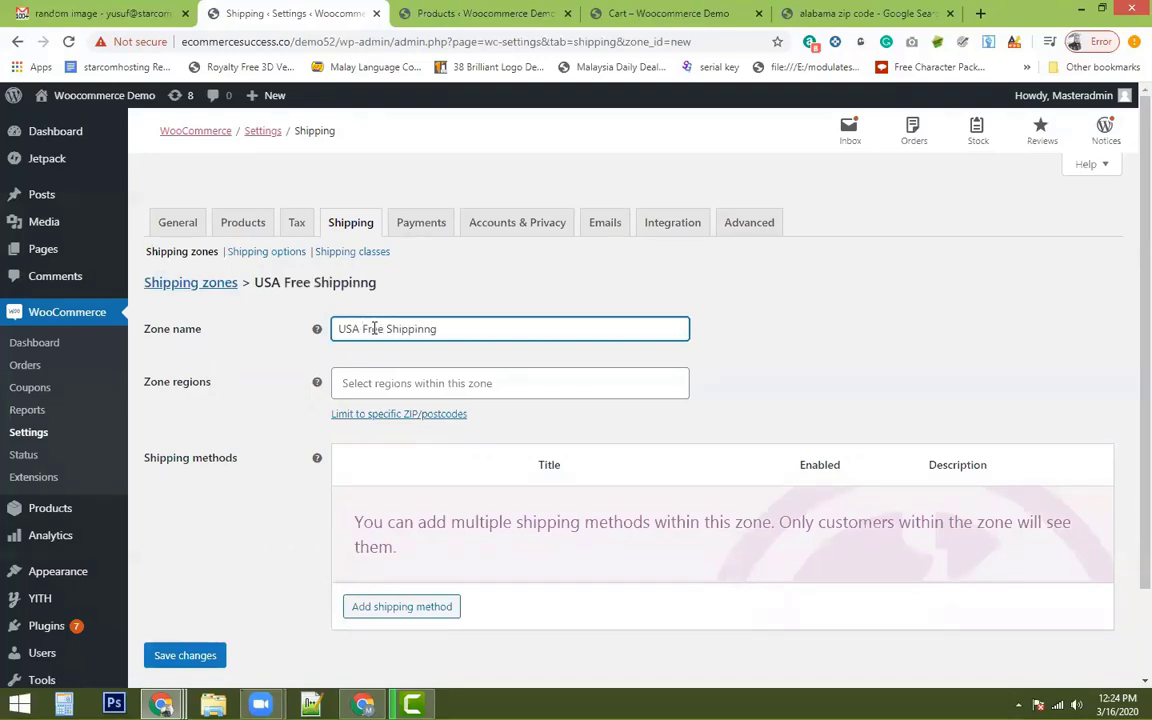
key(BackSpace)
key(BackSpace)
text(g)
Set the zone's region to United States (US), removing the mistakenly added Africa
click(464, 385)
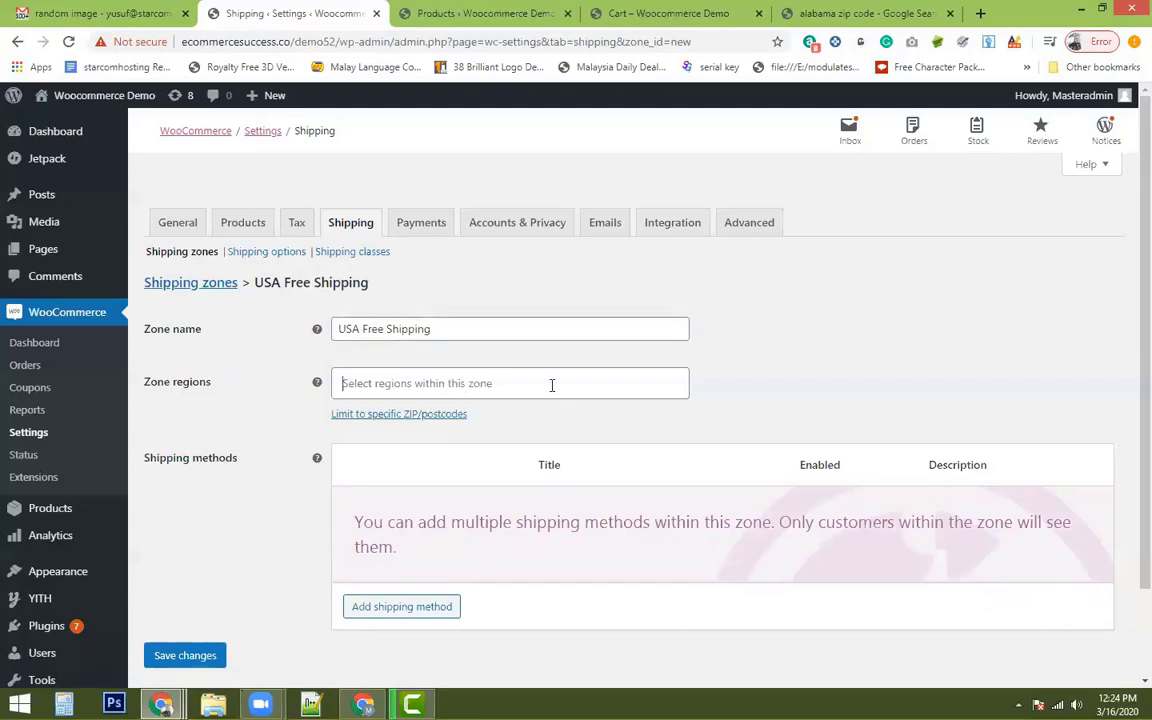
key(Down)
key(Return)
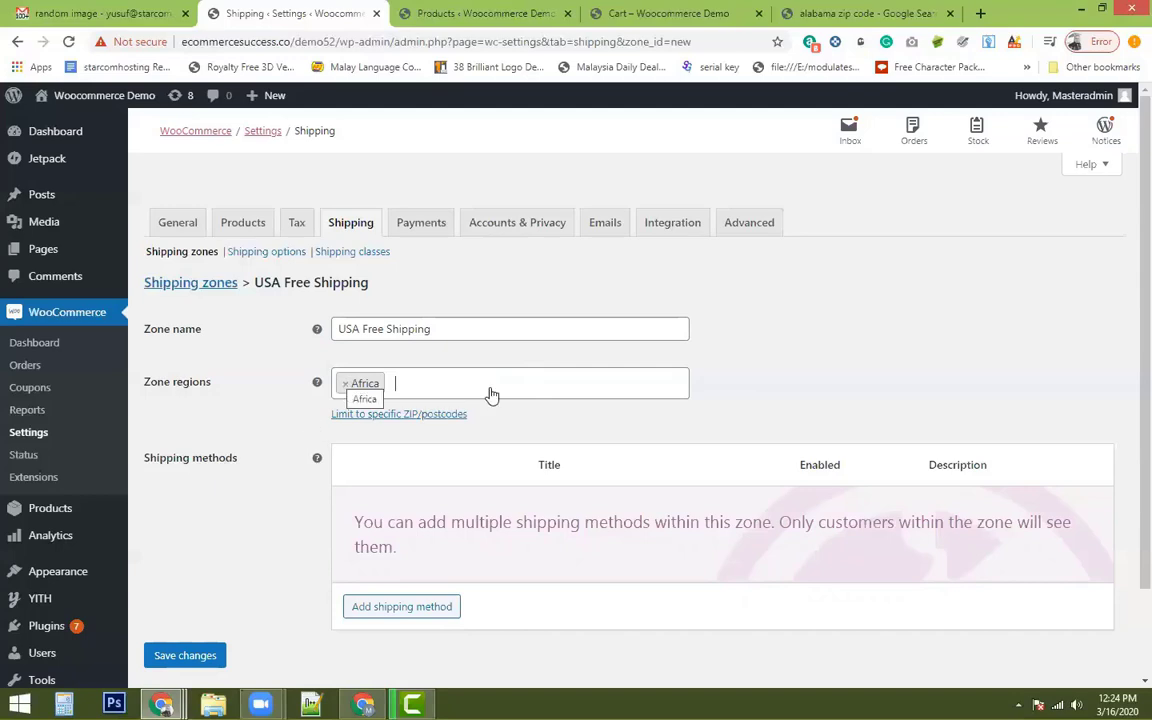
key(BackSpace)
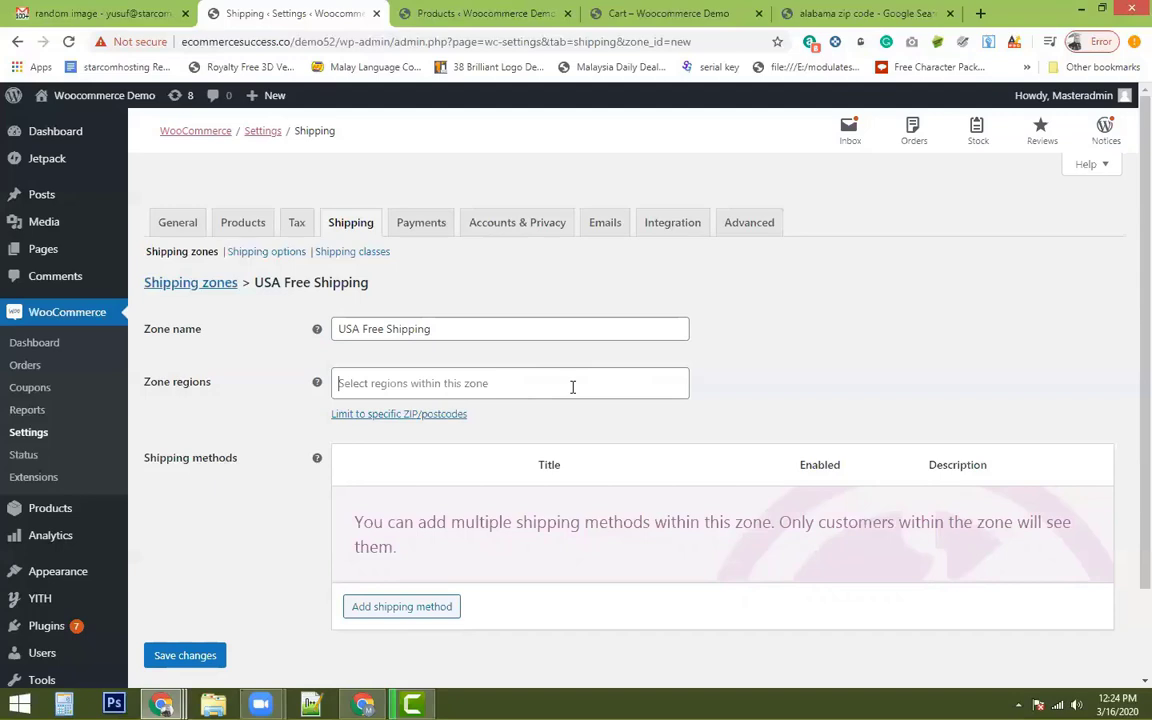
text(unite)
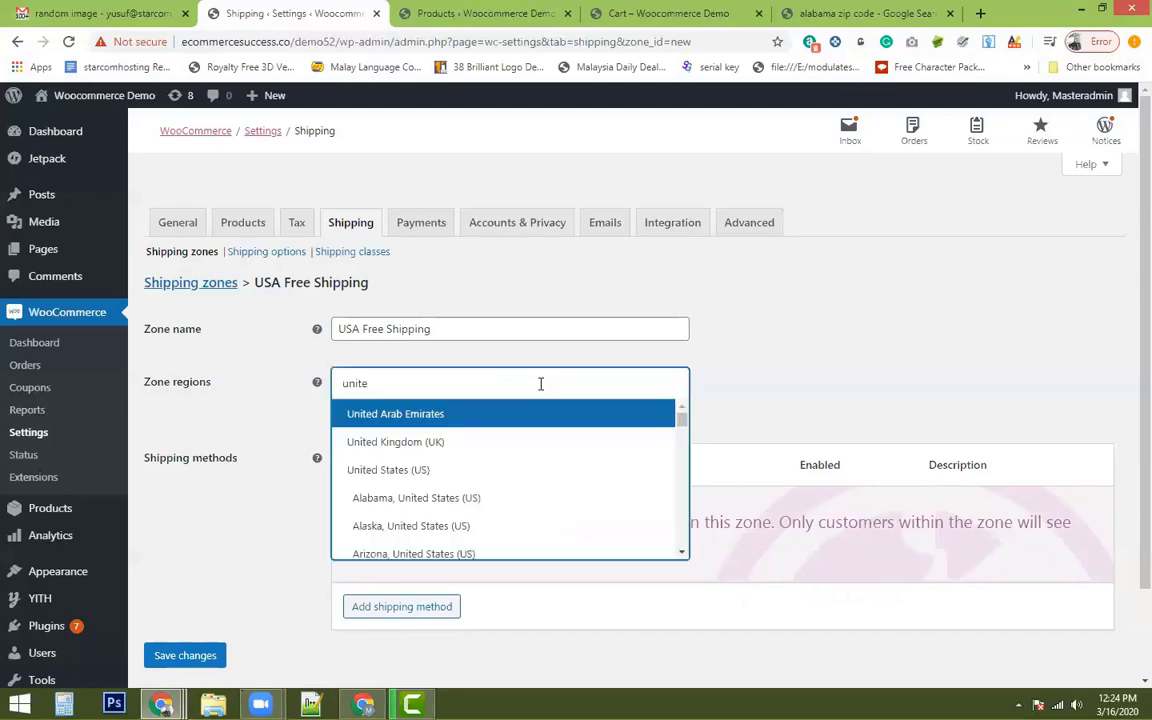
text(d)
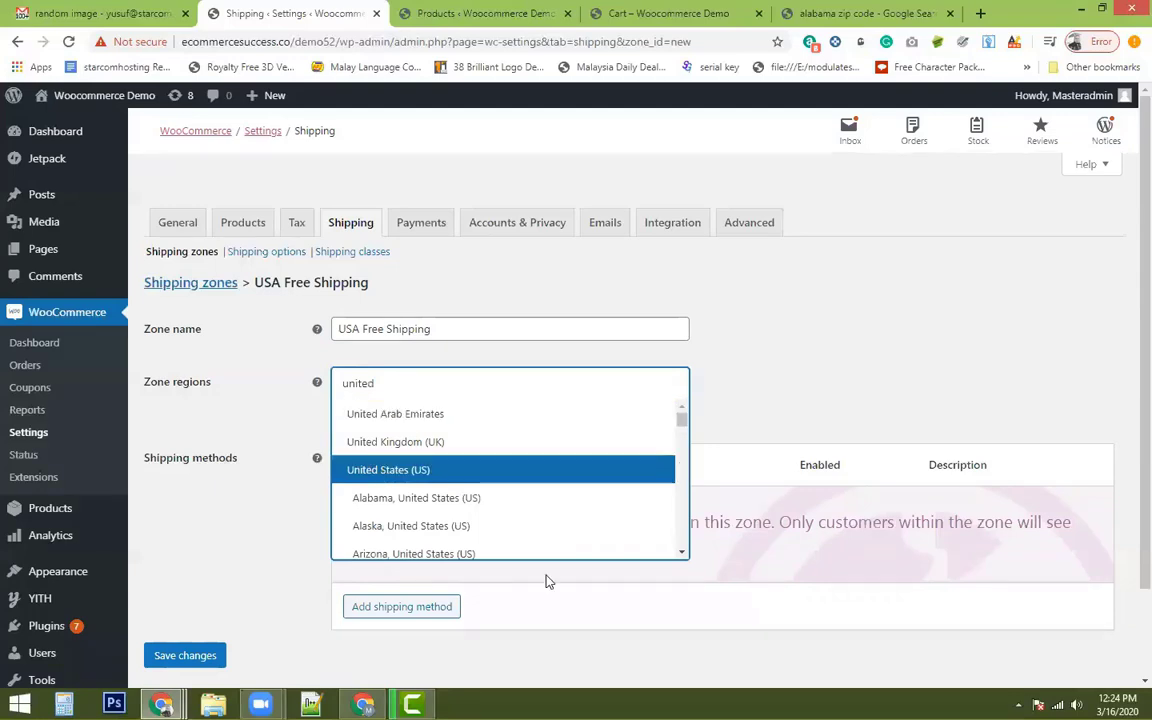
click(450, 469)
scroll(300, 550, down, 2)
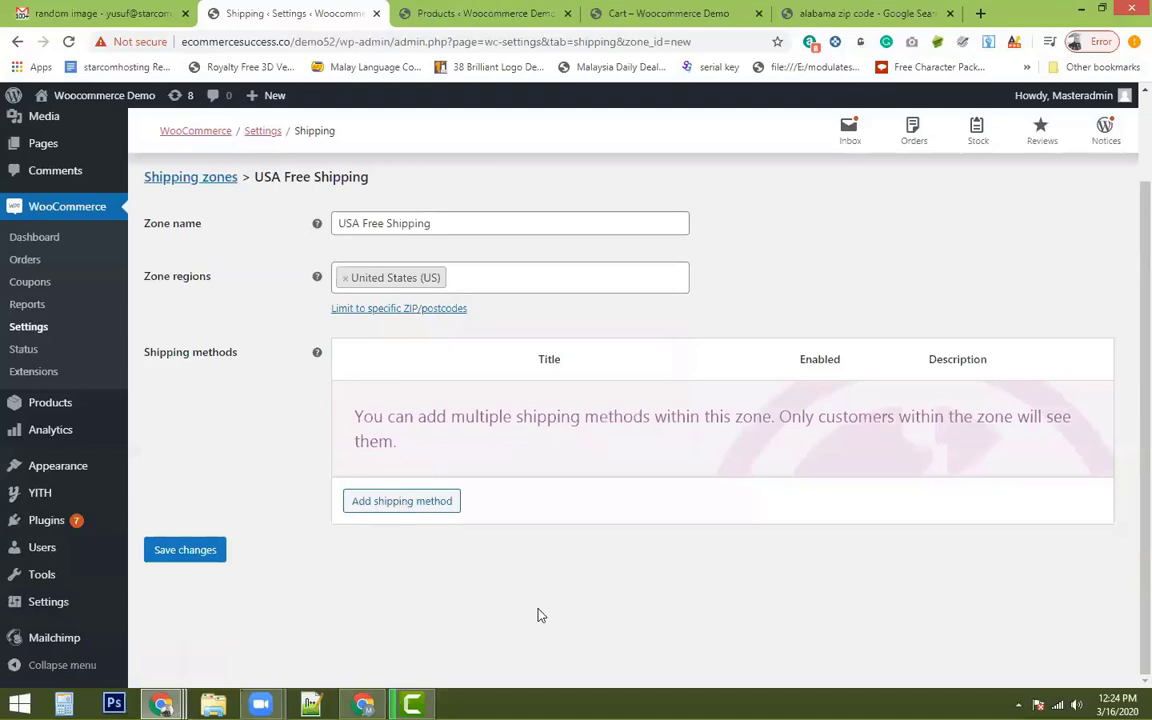
Add a Free shipping method to the USA Free Shipping zone
click(401, 500)
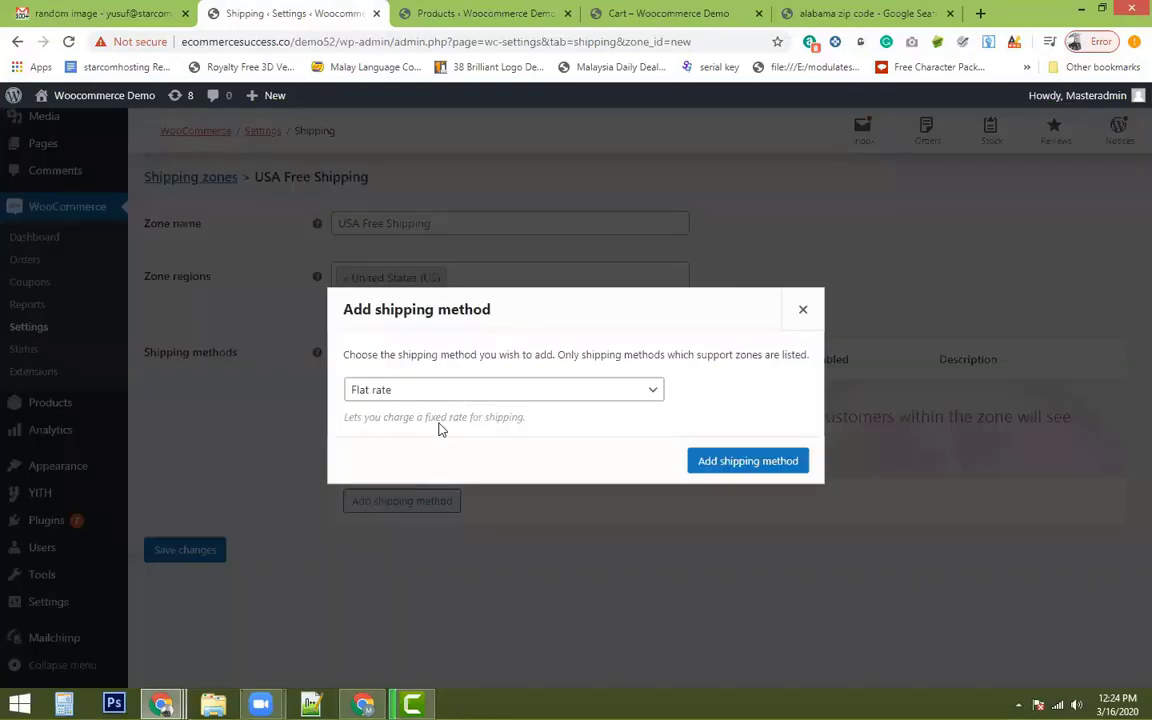
key(alt+Down)
key(Down)
key(Return)
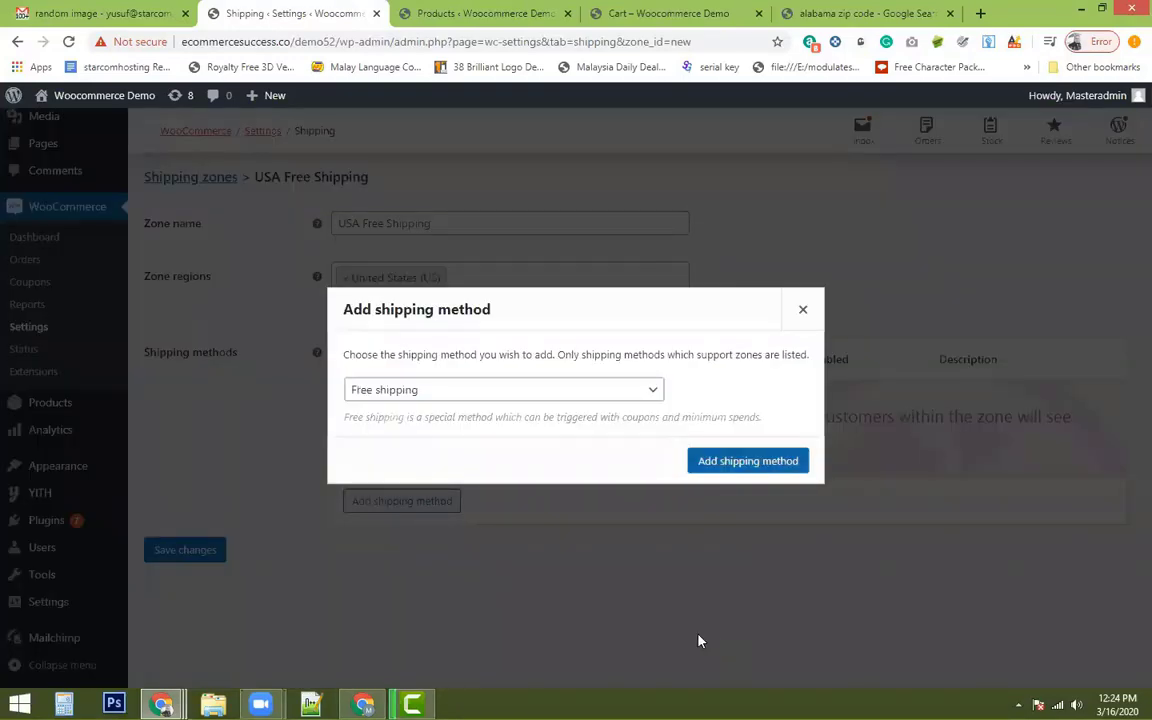
key(Return)
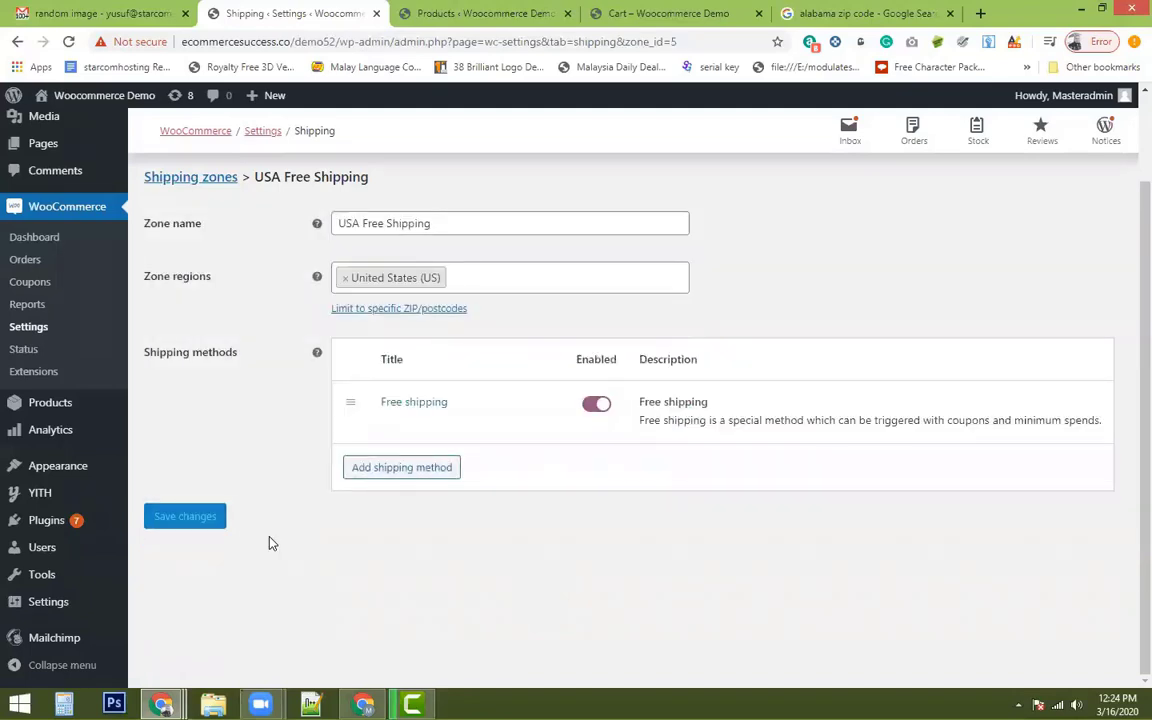
scroll(350, 257, up, 2)
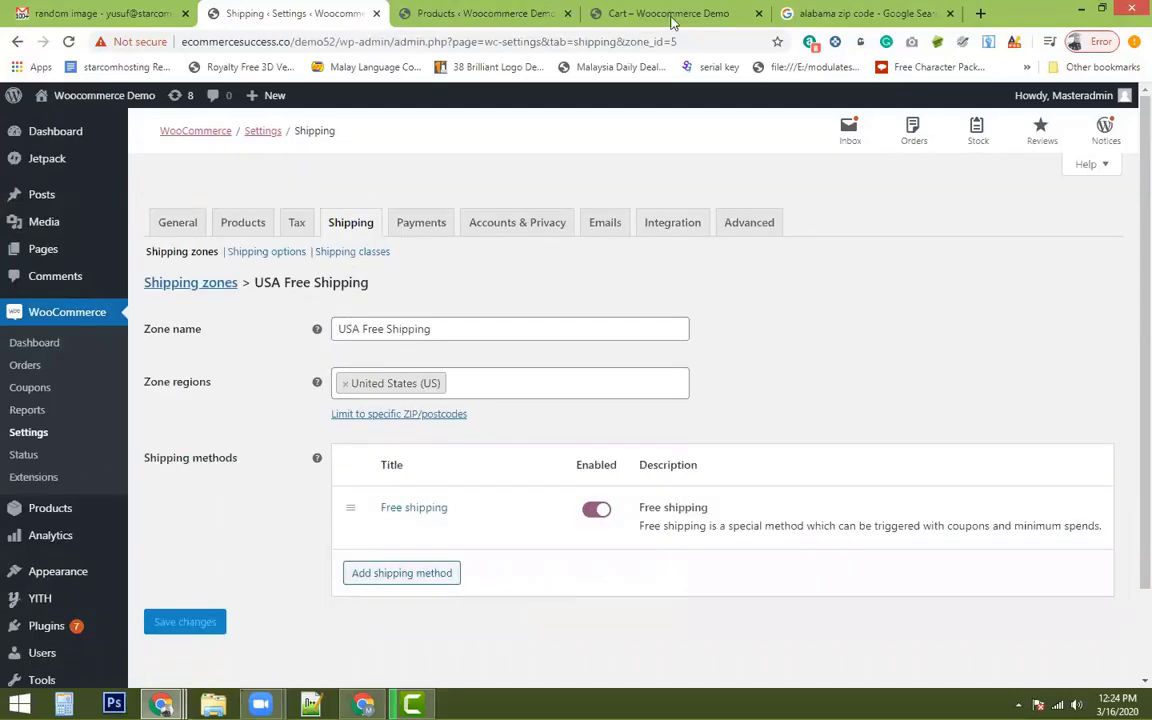
key(ctrl+4)
Reload the cart, check the Shipping zones page, then return to the cart showing Free shipping to AL 35005
key(F5)
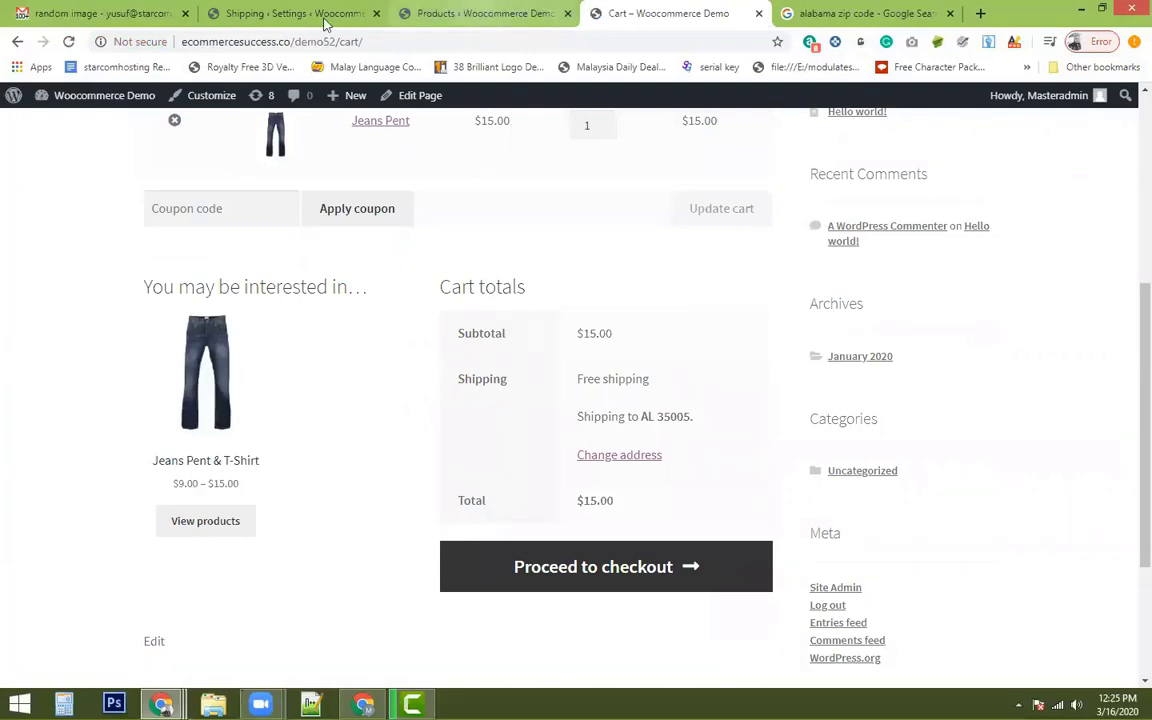
drag(300, 13, 480, 14)
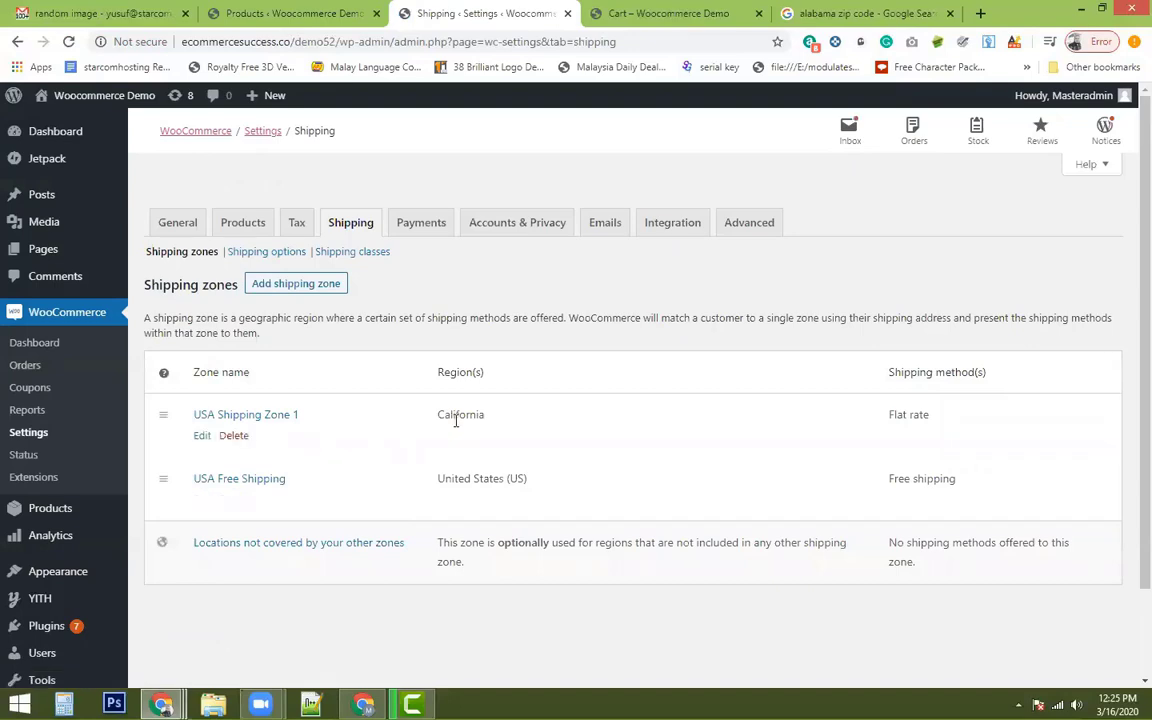
click(675, 12)
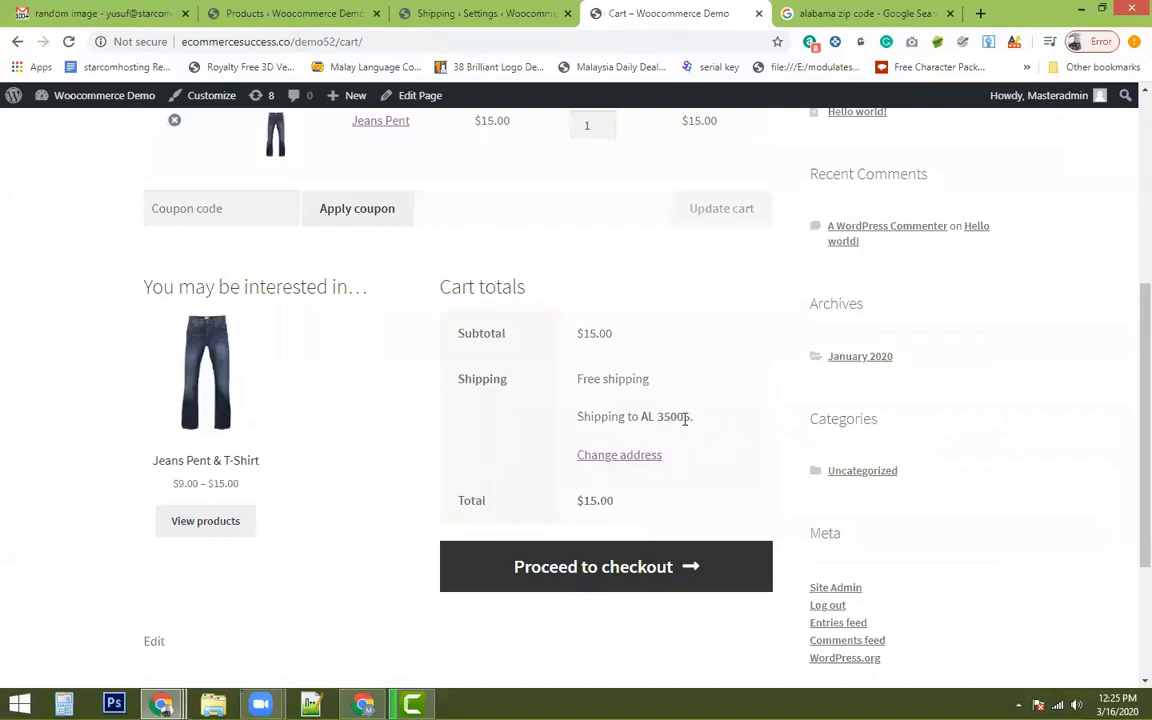
Point out the AL 35005 postcode and Free shipping line, then open the Change address form
drag(670, 416, 692, 416)
triple_click(612, 378)
click(608, 457)
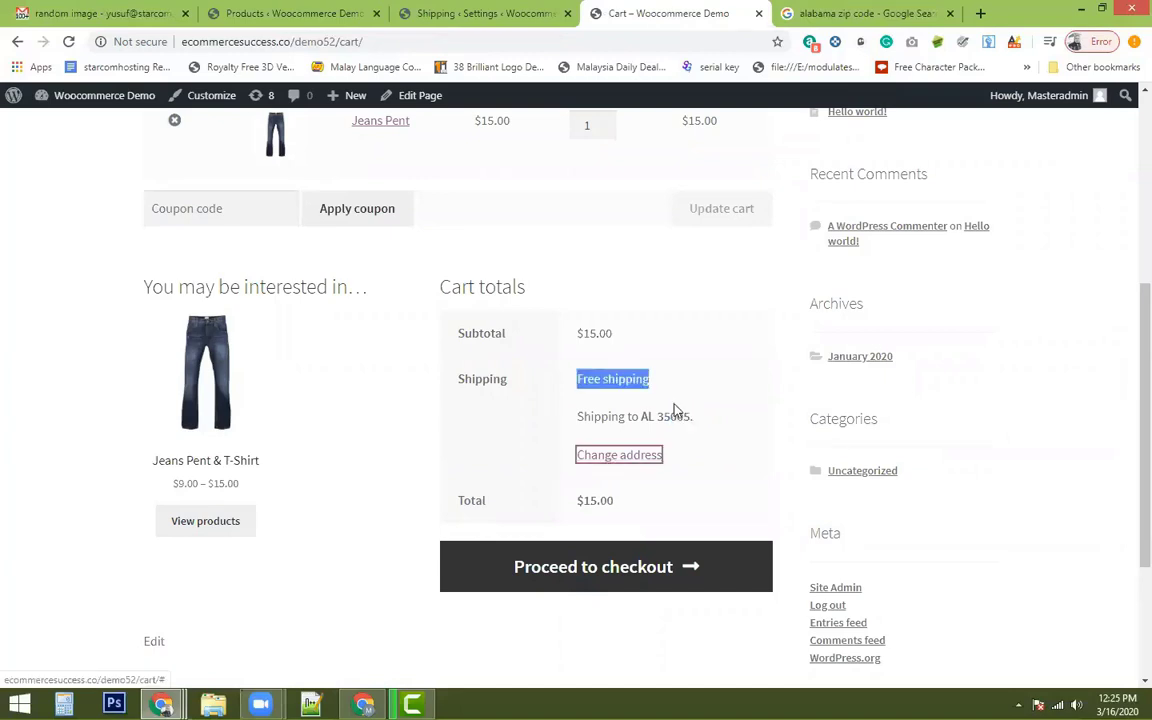
scroll(619, 481, down, 3)
Change the shipping address to California, postcode 90035, and update the totals
click(619, 481)
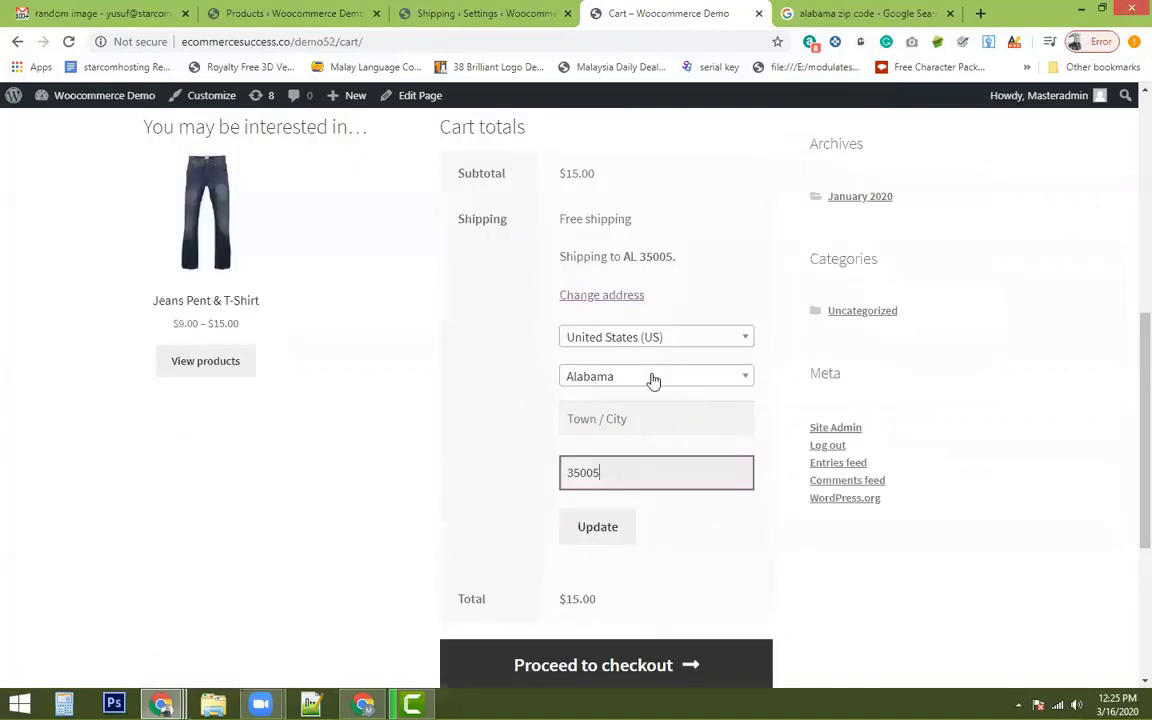
click(628, 380)
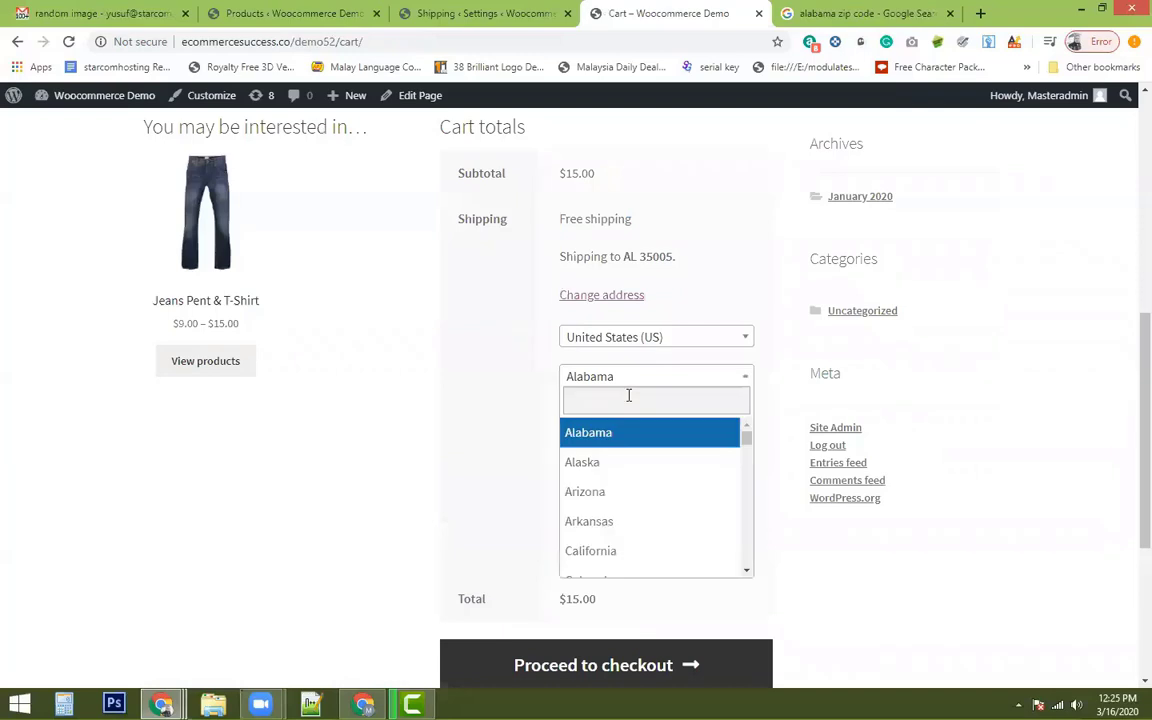
text(ca)
key(Return)
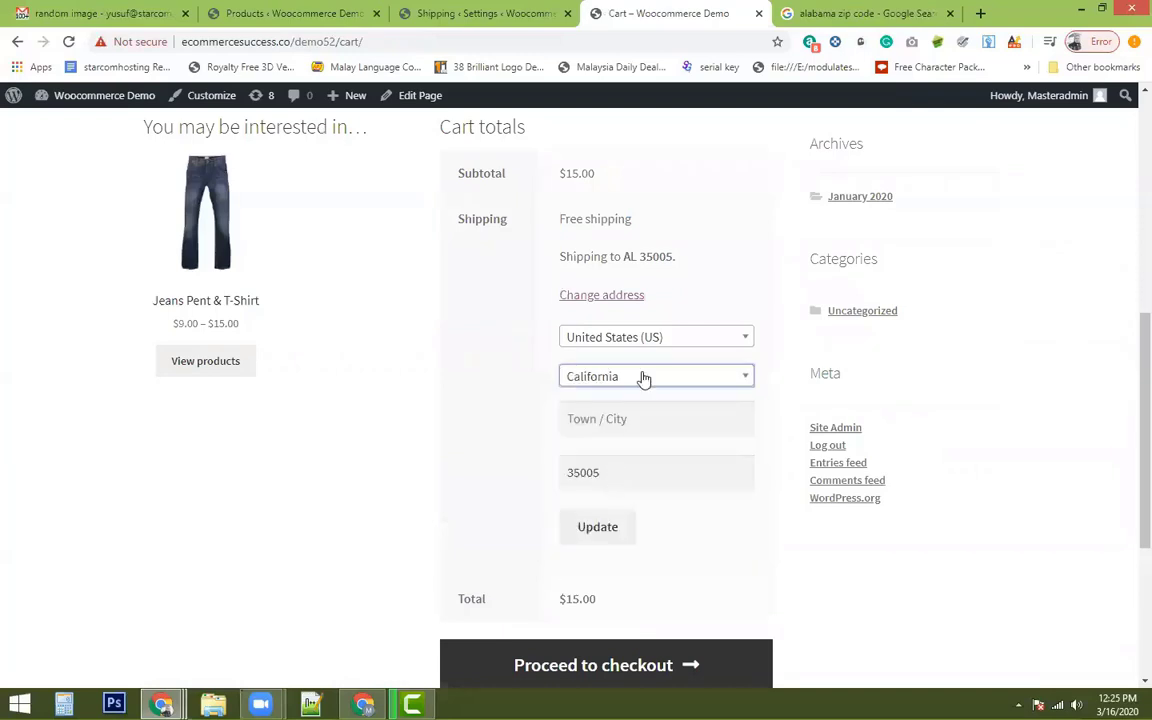
key(Tab)
key(Tab)
text(90035)
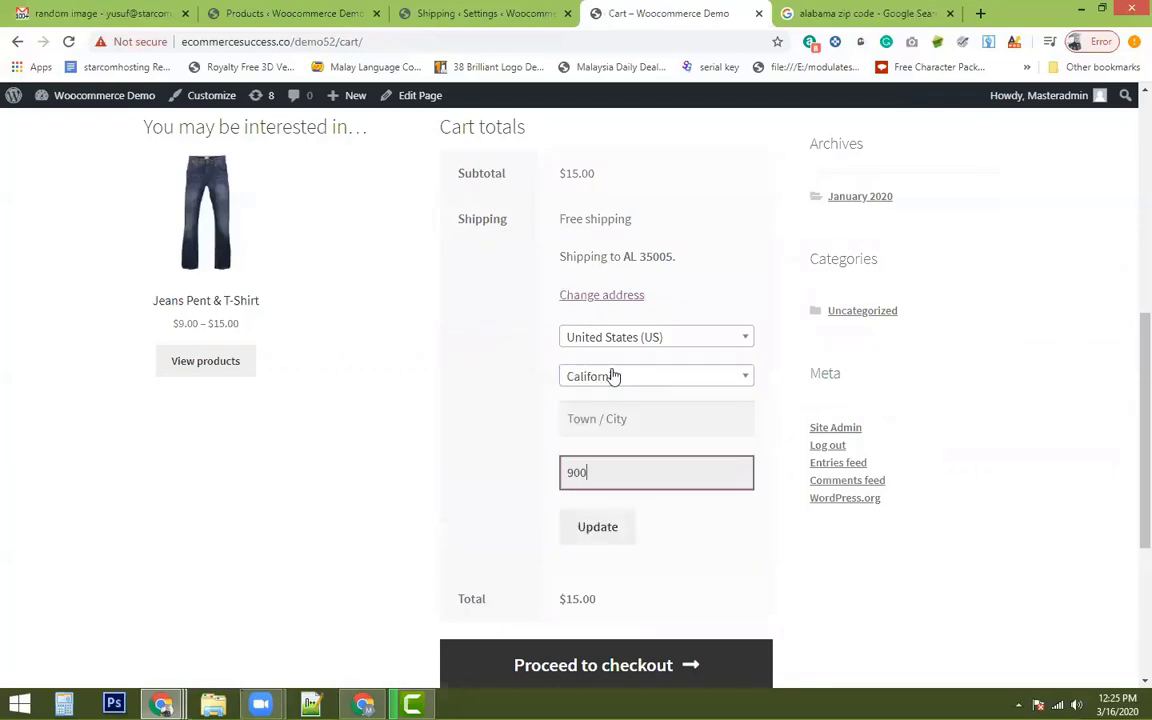
click(597, 533)
click(600, 534)
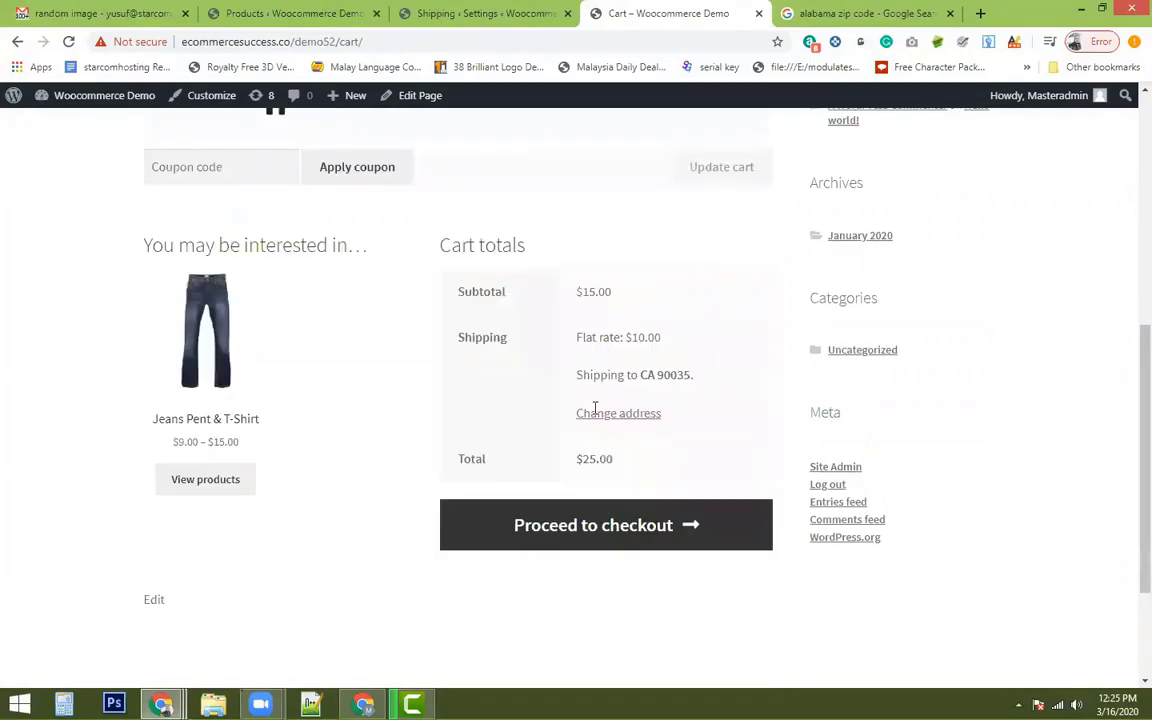
Highlight the $10.00 flat rate charge, $15.00 jeans subtotal and $25.00 order total
scroll(576, 385, up, 1)
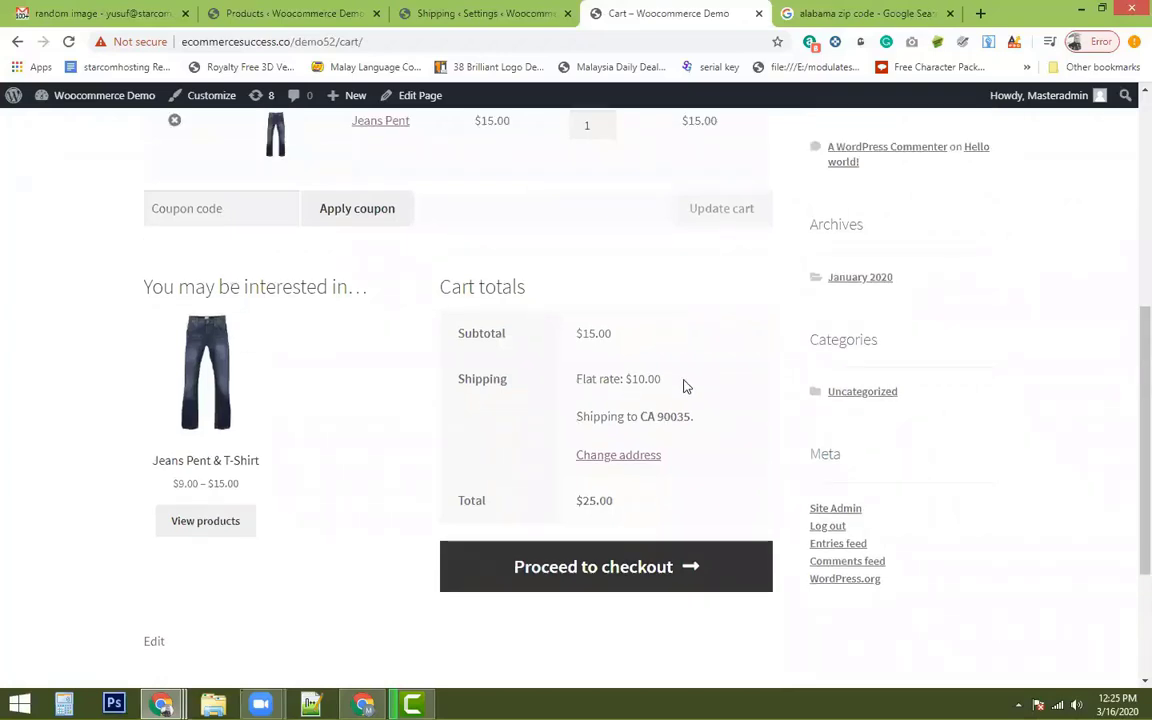
double_click(684, 386)
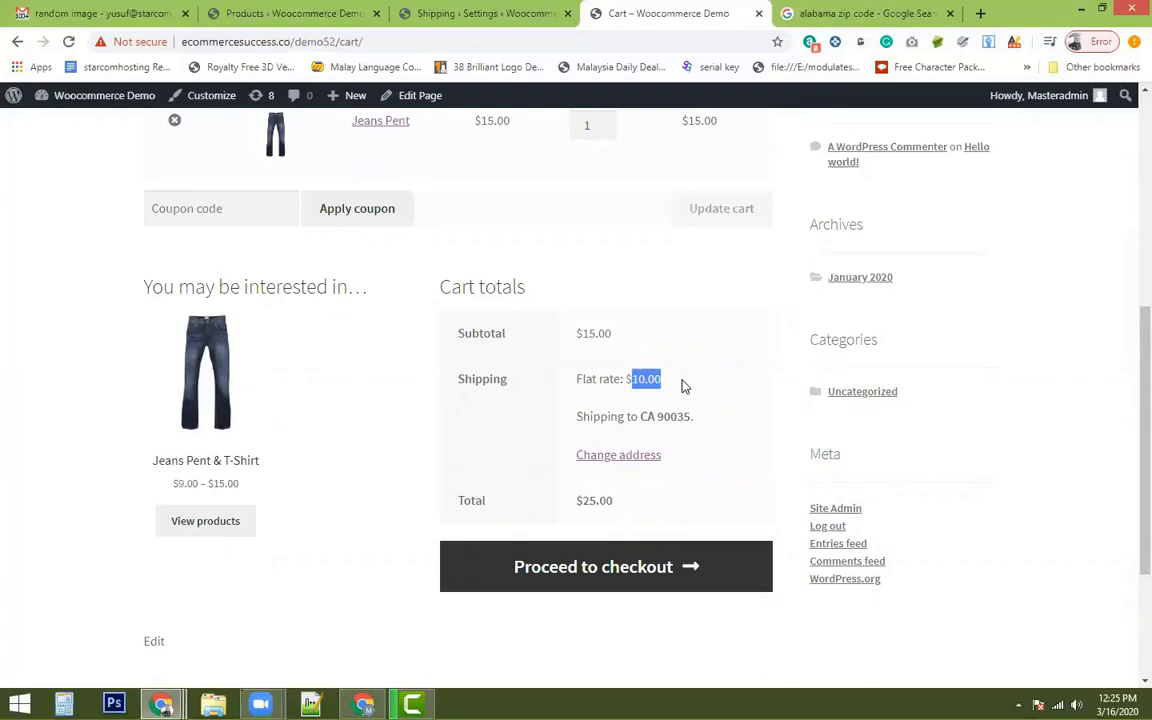
double_click(581, 503)
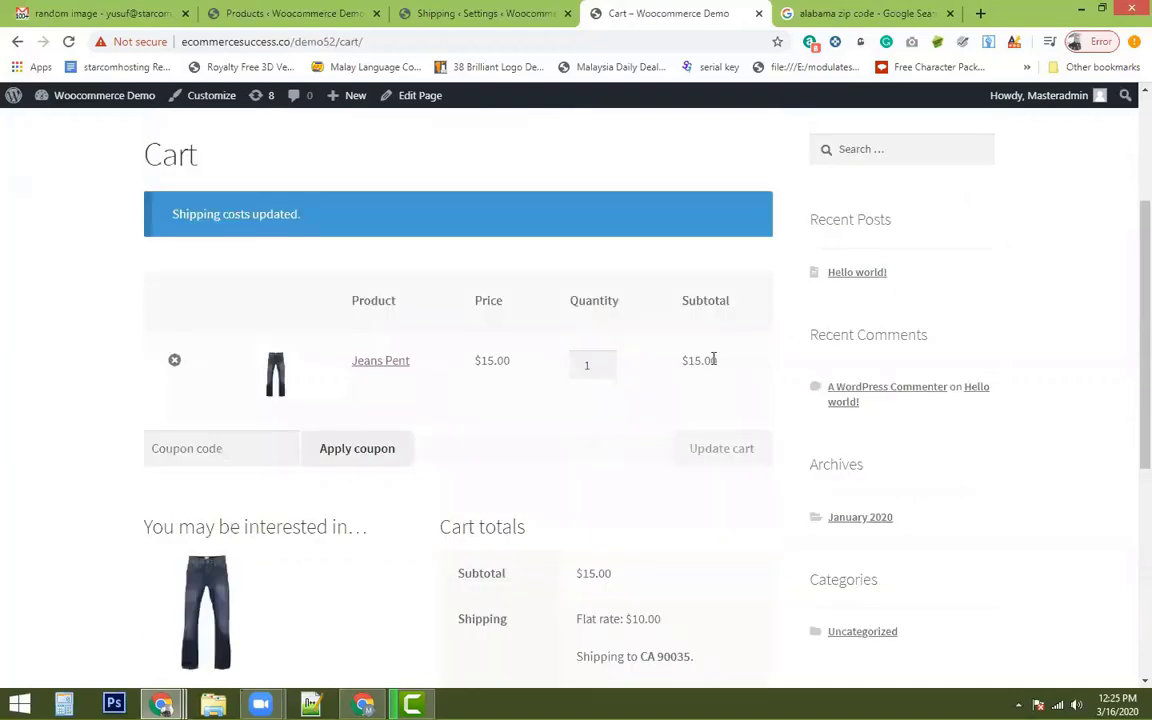
double_click(714, 361)
scroll(563, 403, down, 3)
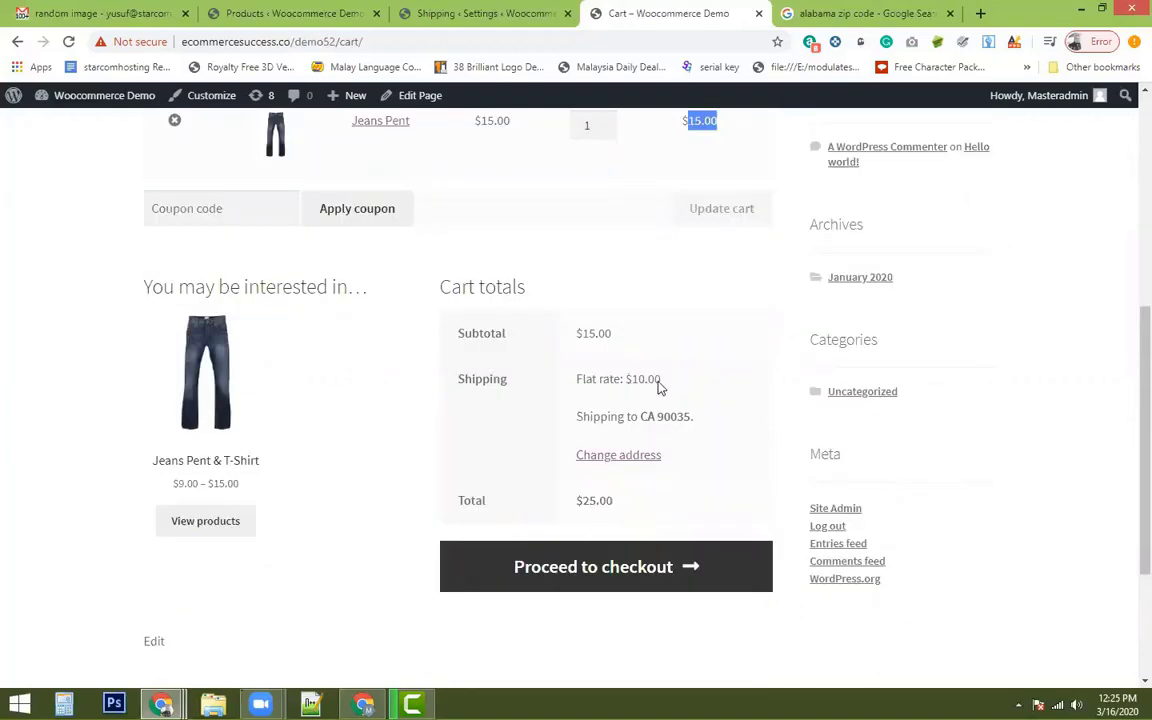
double_click(645, 382)
drag(596, 501, 582, 501)
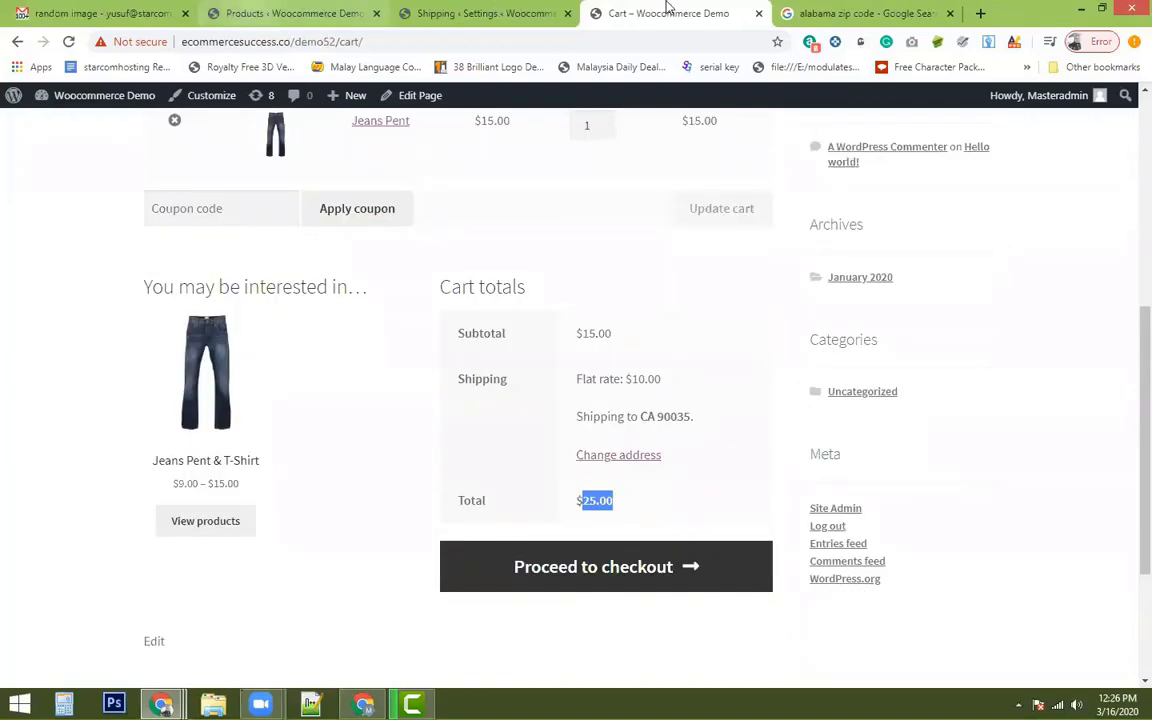
Glance at the products admin tab, then return to the cart page and scroll down
key(ctrl+2)
key(ctrl+4)
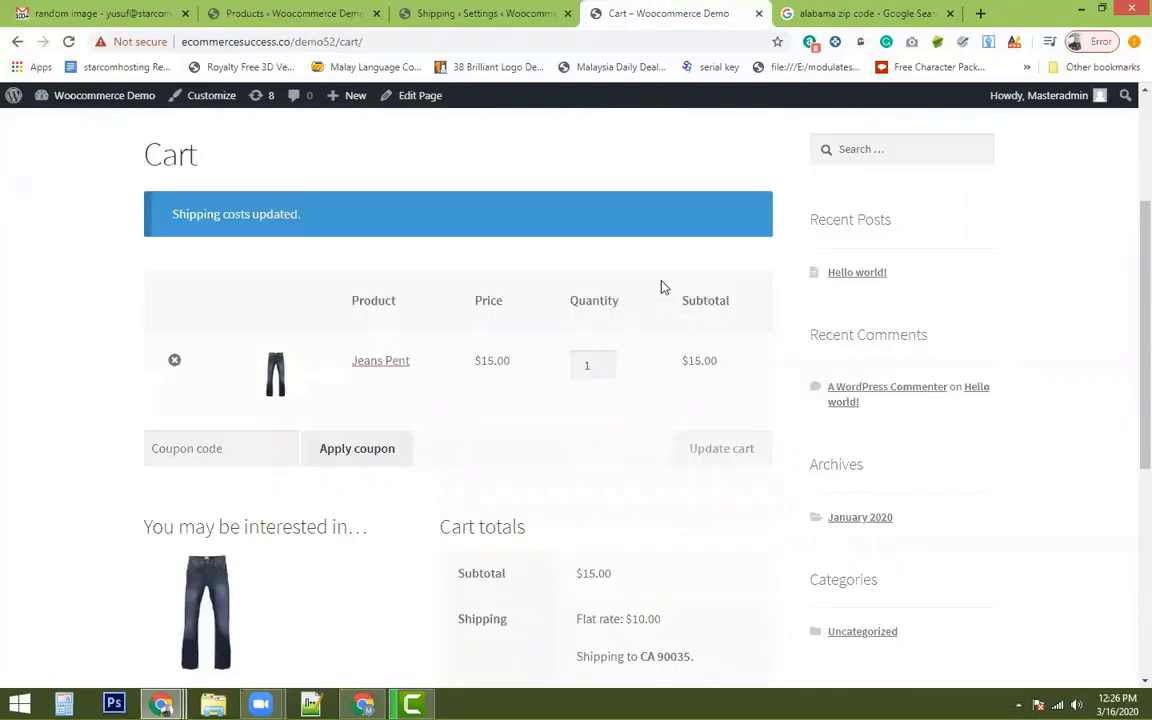
scroll(640, 247, down, 1)
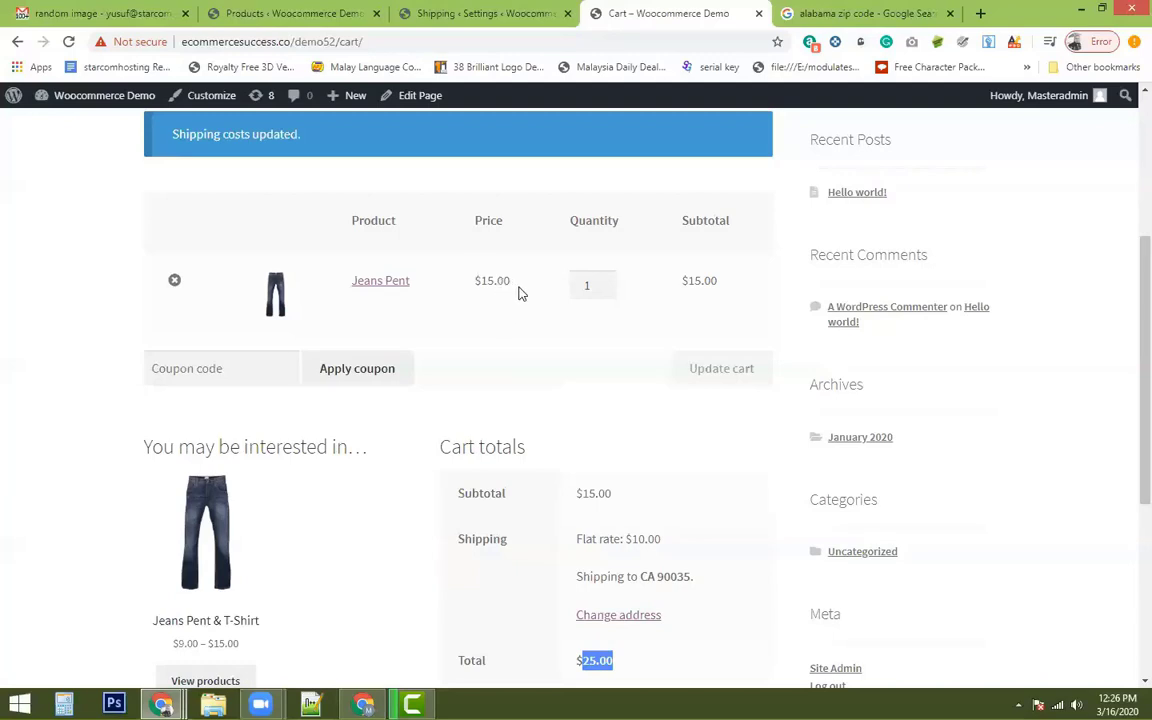
scroll(613, 452, down, 3)
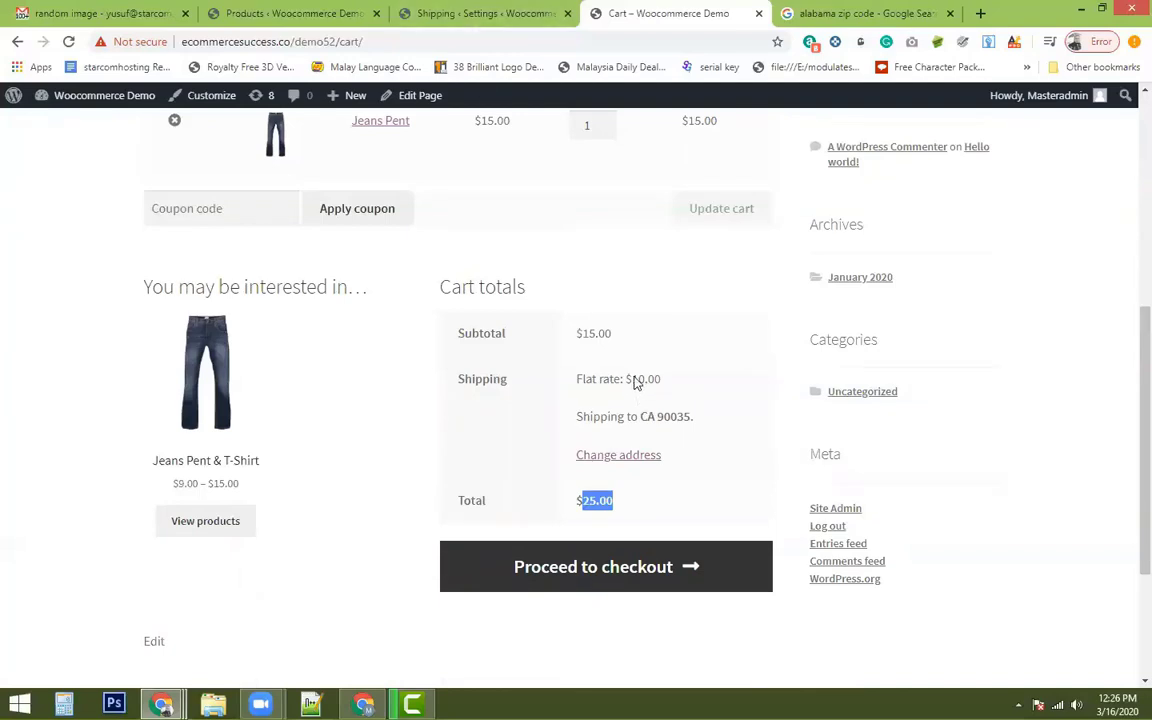
Go to the shipping zones settings and open USA Shipping Zone 1 for editing
click(447, 12)
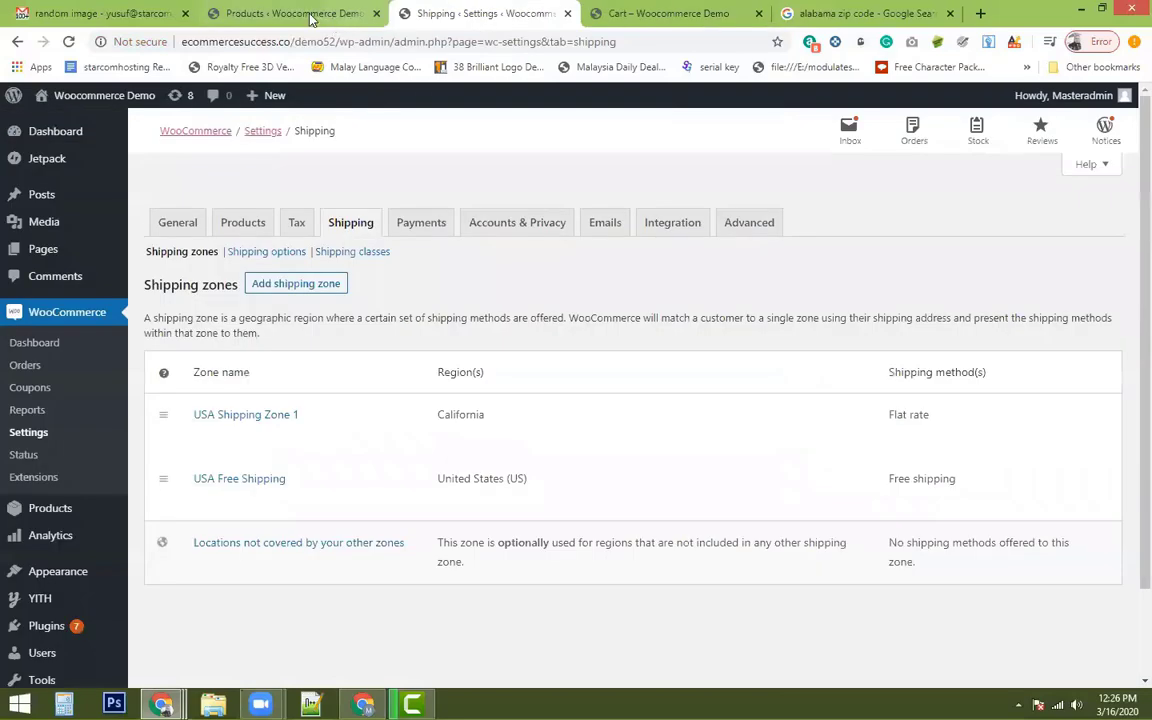
key(ctrl+shift+Tab)
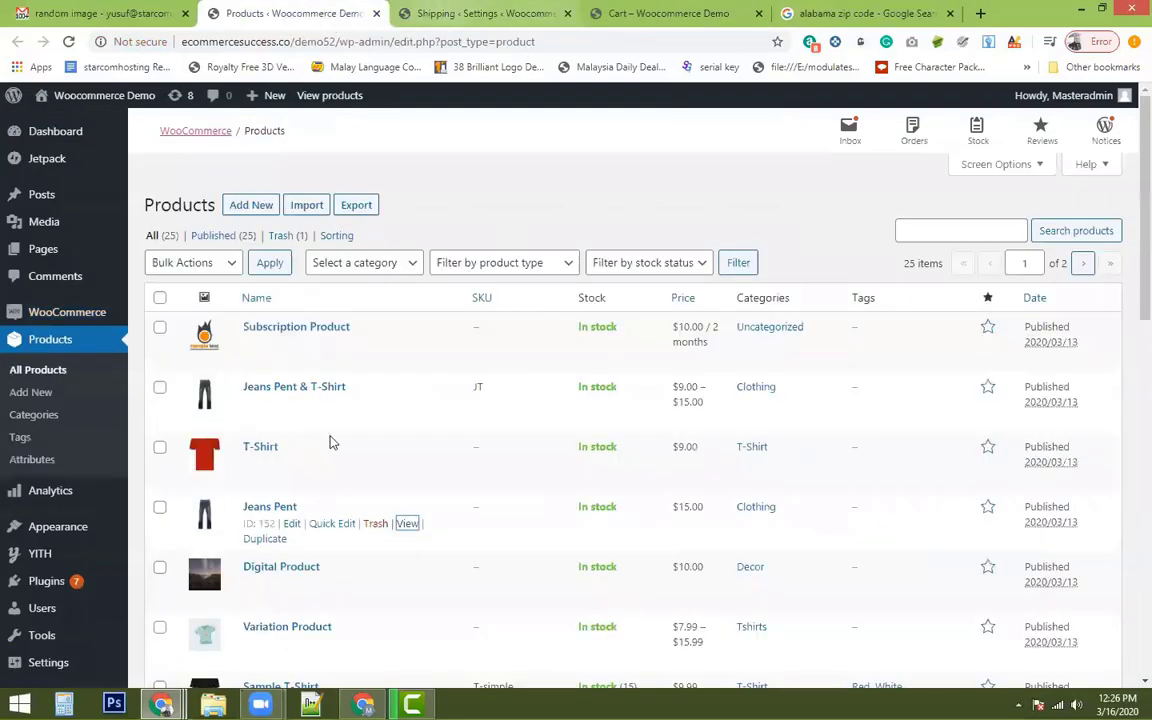
key(ctrl+Tab)
scroll(203, 398, down, 2)
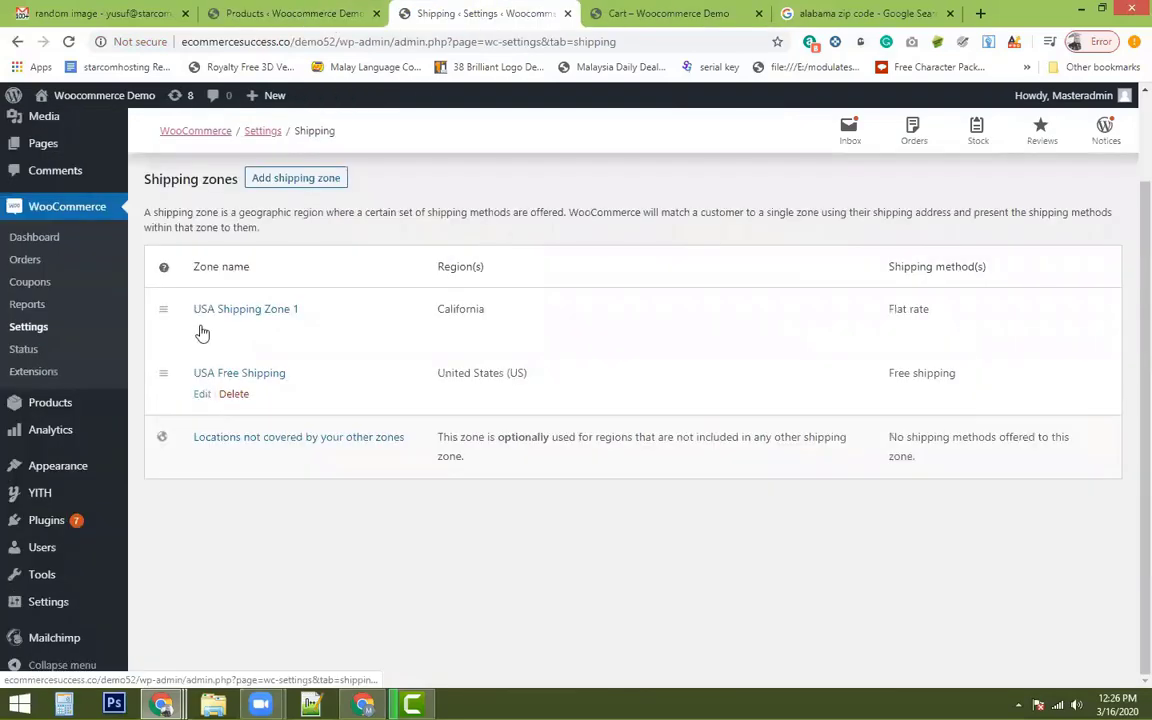
click(202, 330)
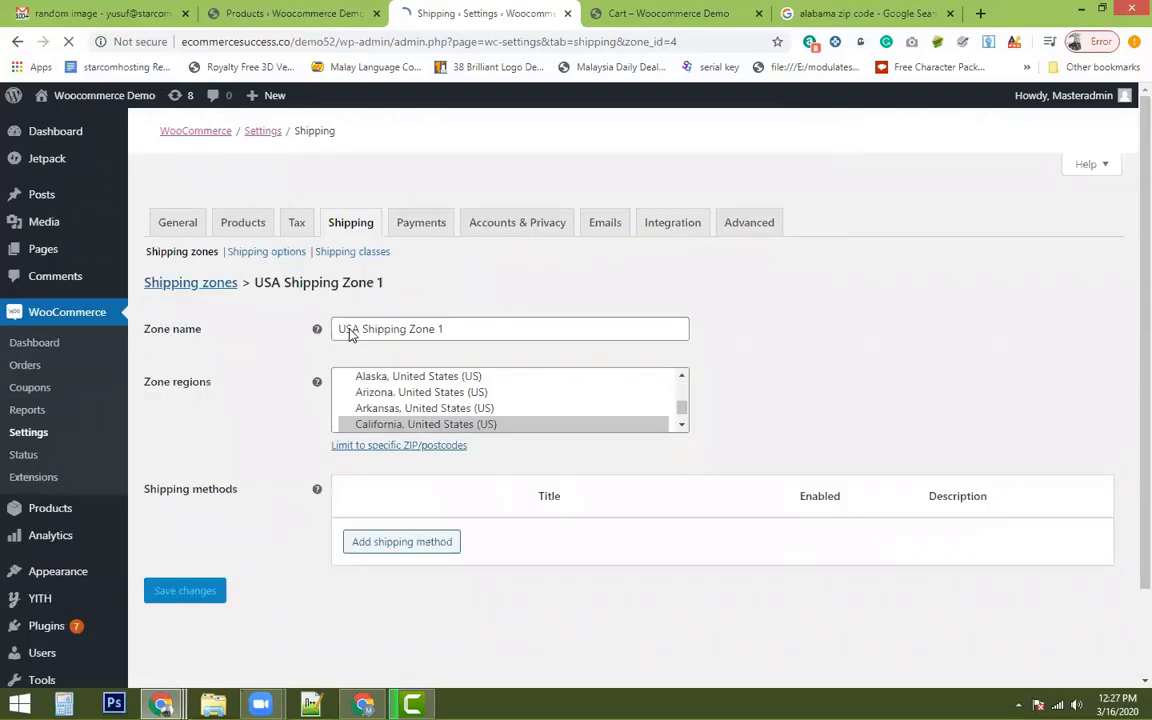
scroll(292, 416, down, 1)
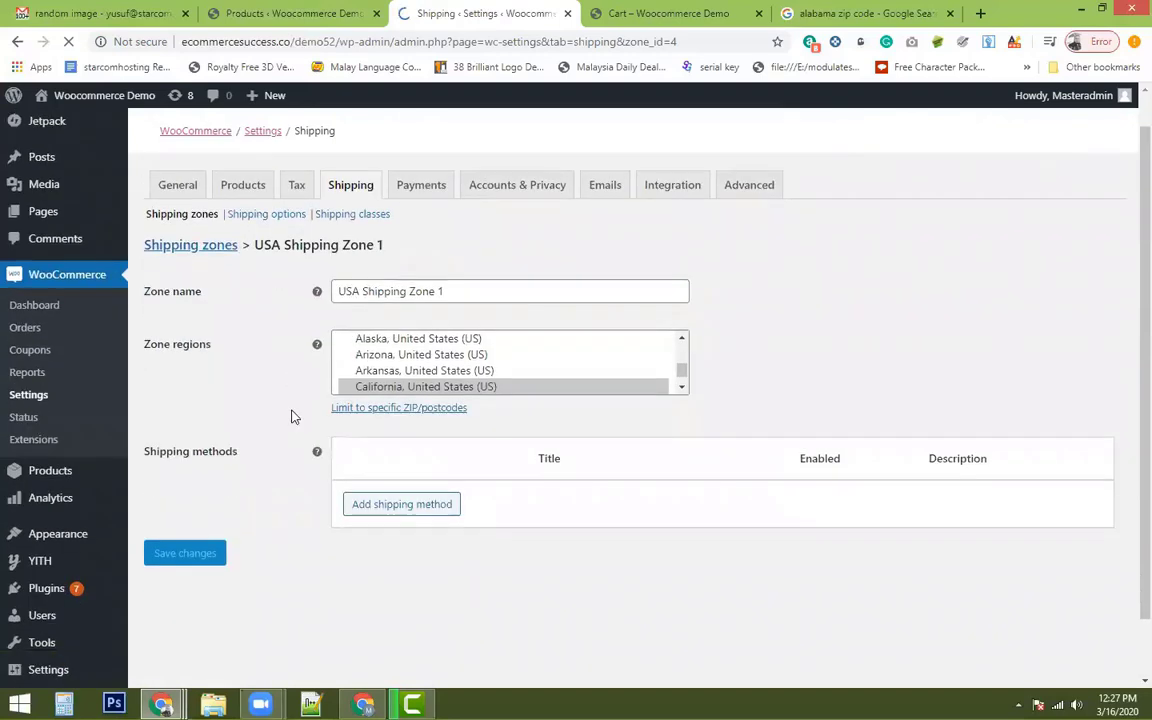
scroll(292, 416, down, 1)
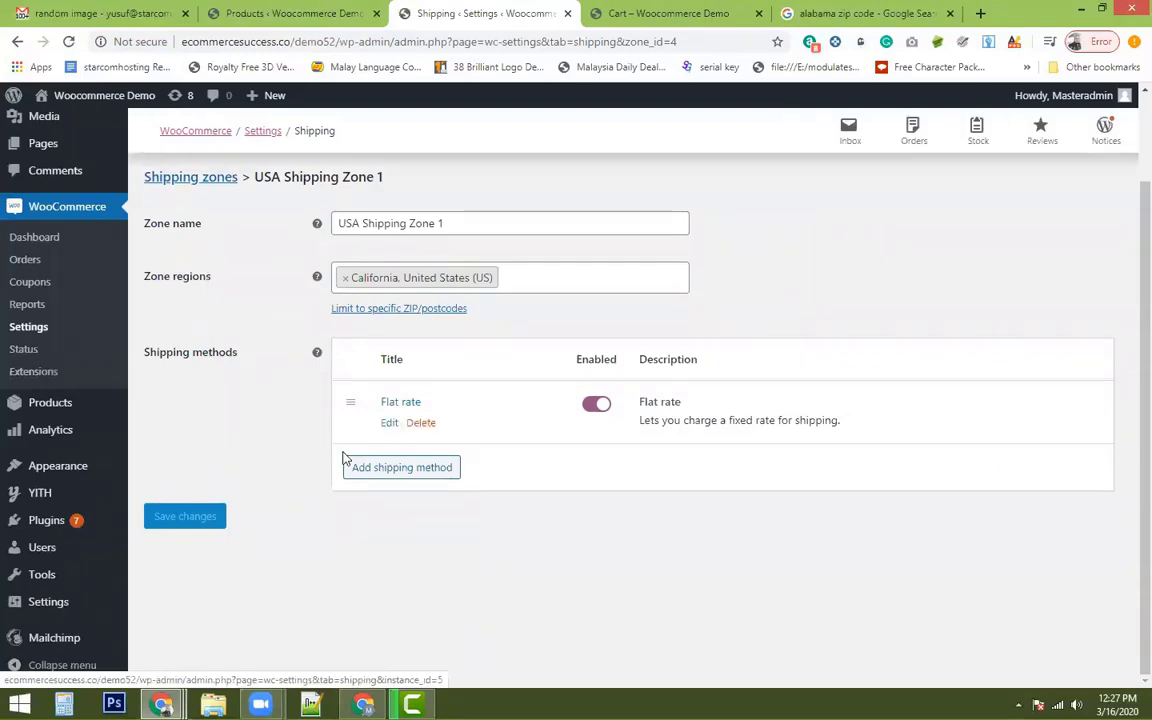
Change the Flat rate cost from 10 to [qty] * 10 and save it
click(389, 422)
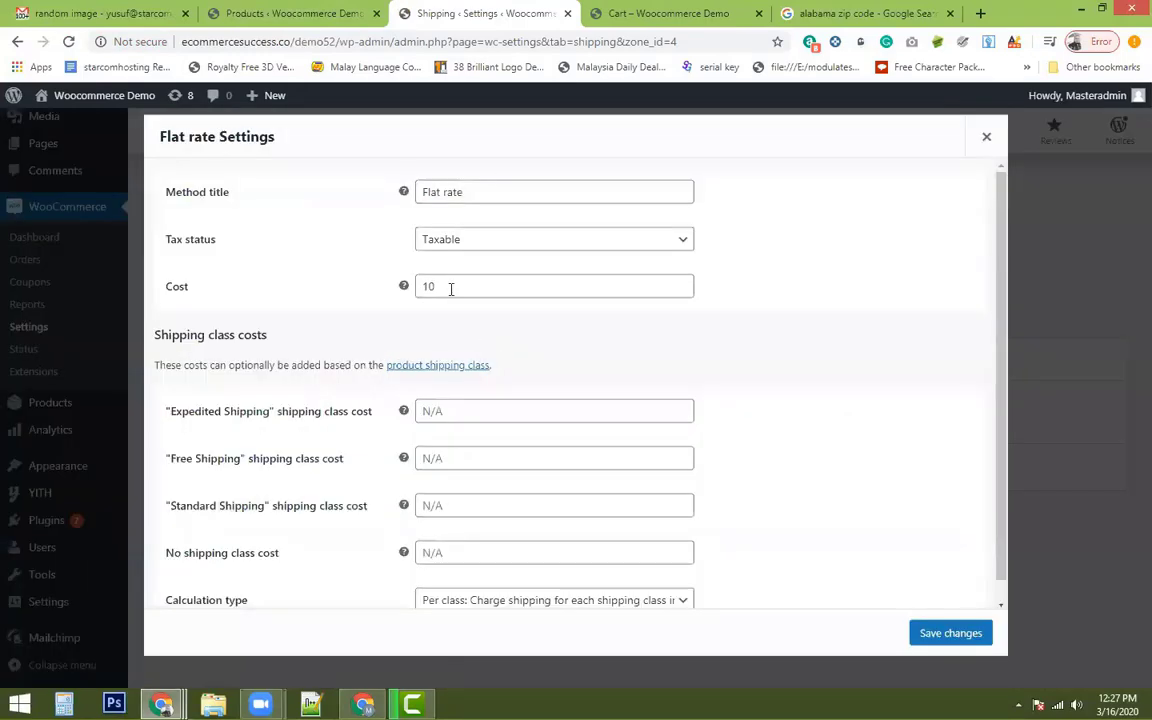
click(451, 289)
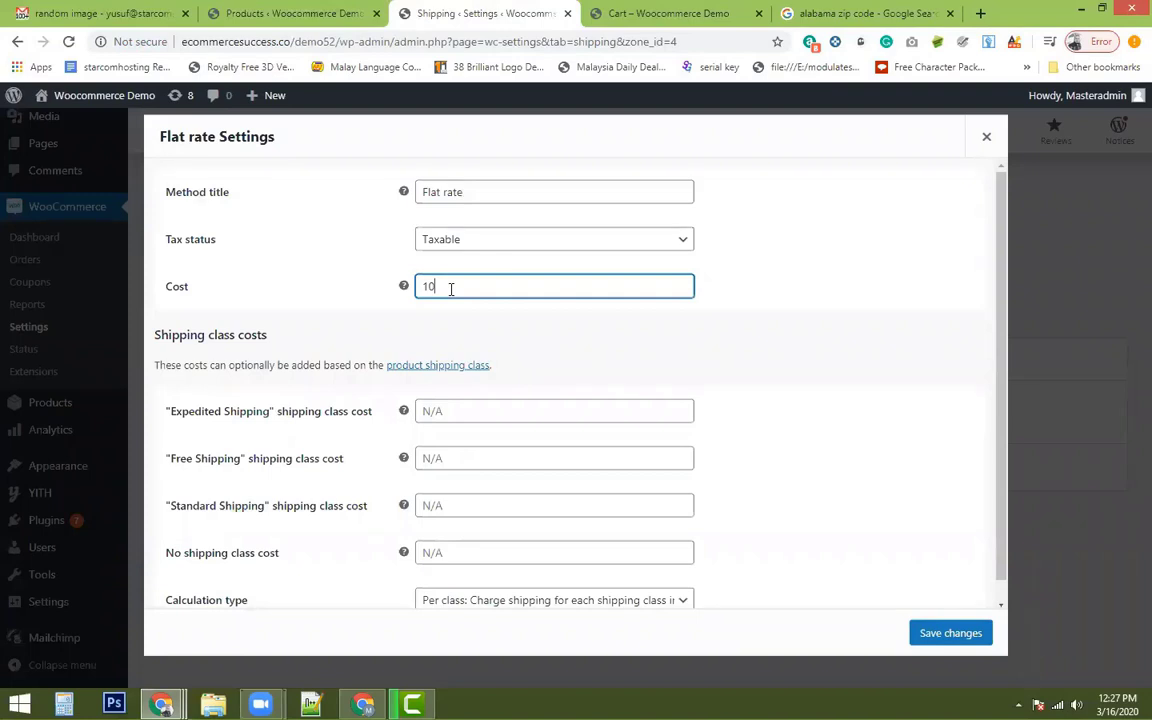
double_click(451, 289)
key(BackSpace)
text(qty)
text(] * )
text(10)
scroll(975, 655, down, 1)
key(Return)
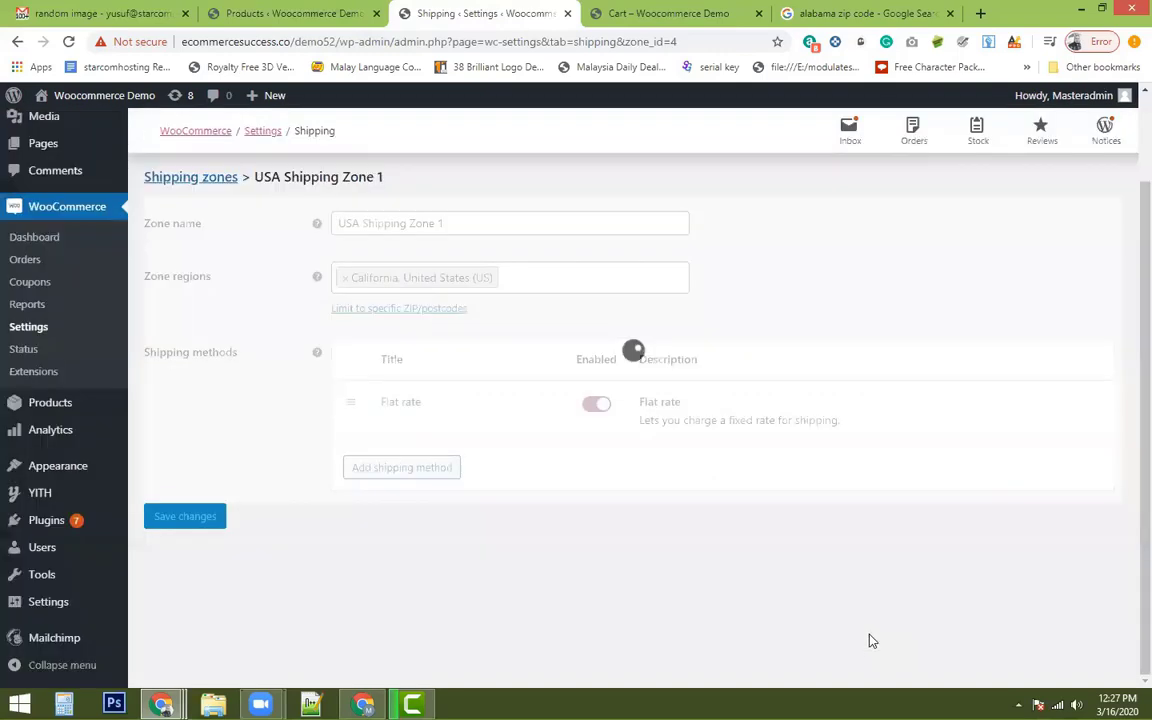
Switch back to the store cart tab
click(695, 8)
click(452, 10)
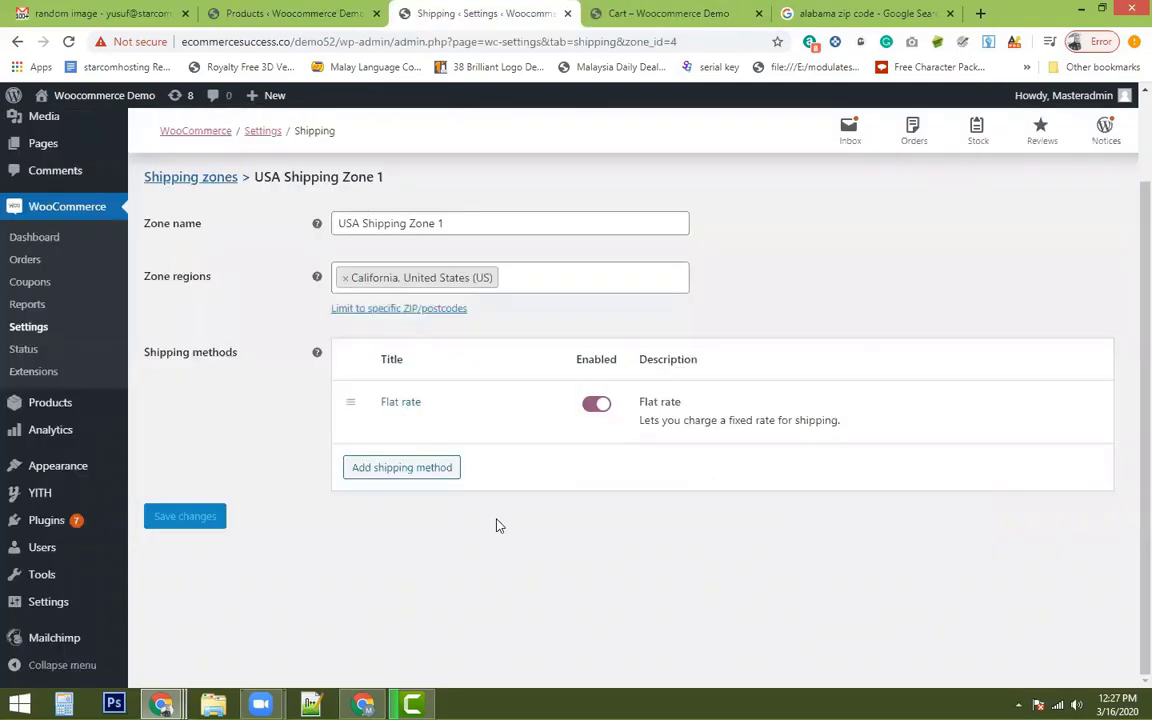
key(ctrl+Tab)
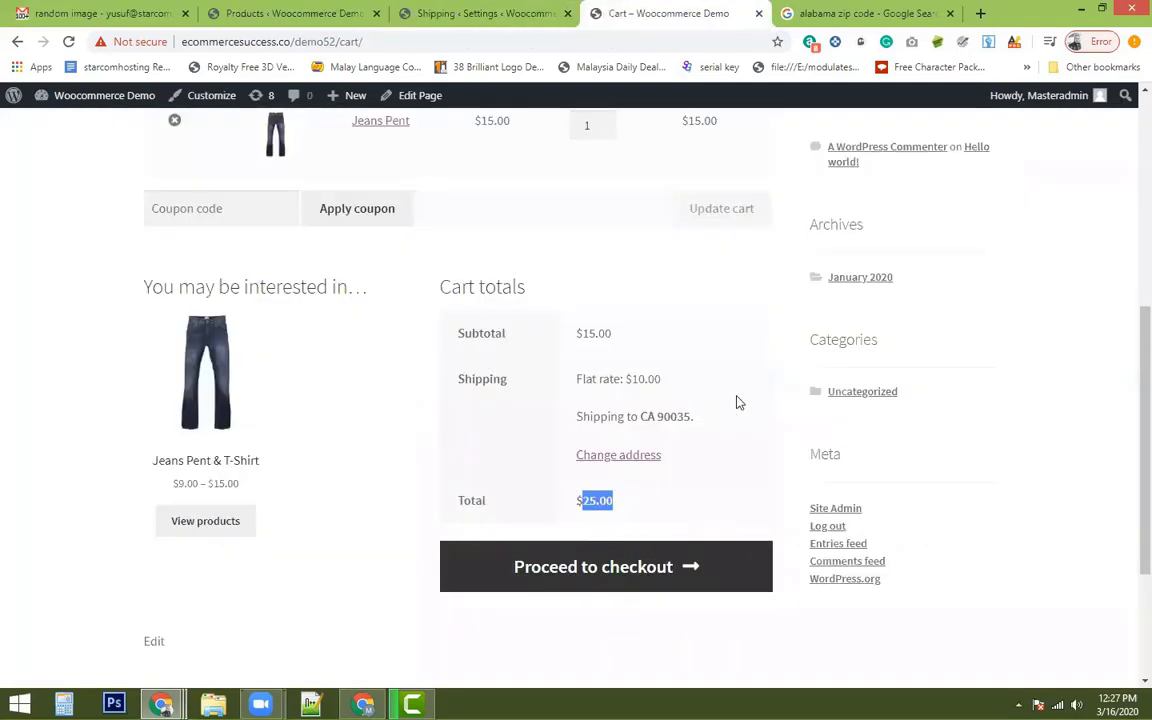
Reload the cart, then set the Jeans Pent quantity to 2 and update the cart
click(738, 402)
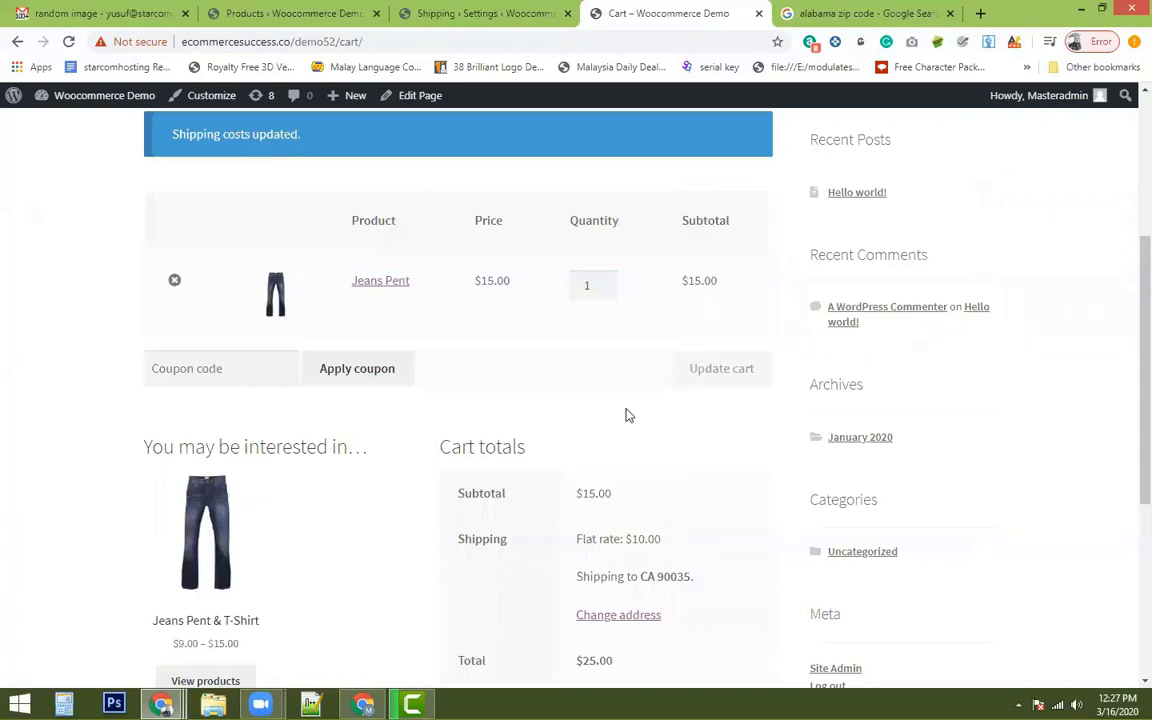
click(594, 287)
key(Return)
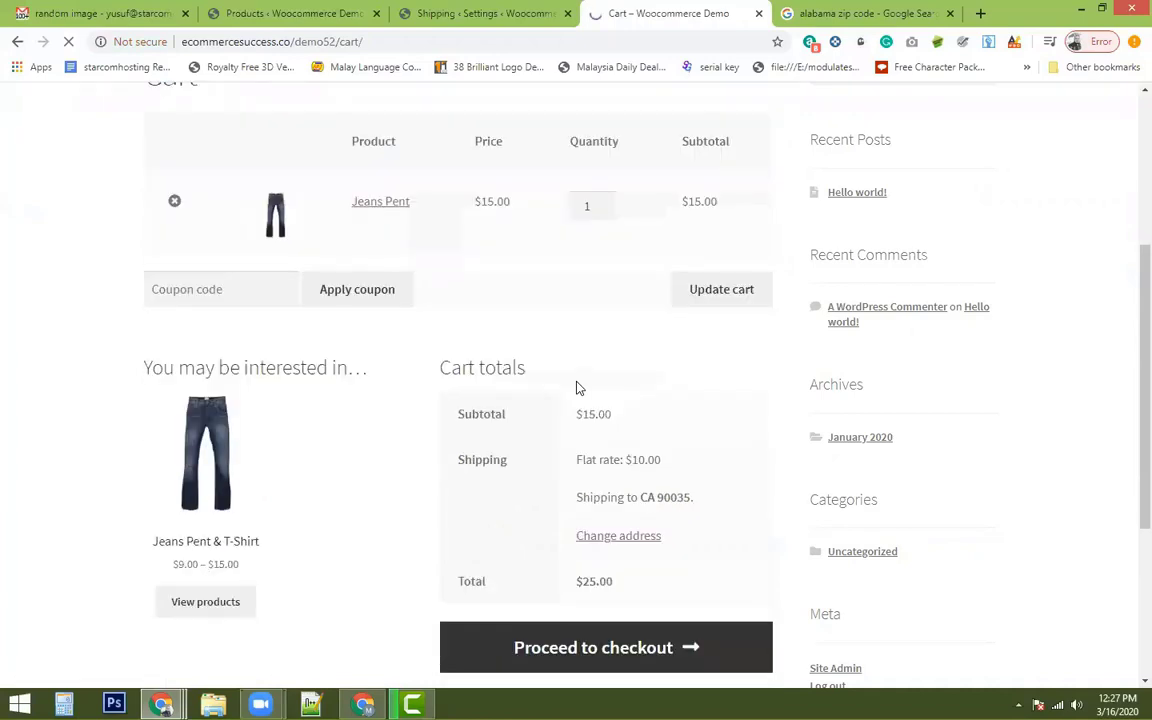
double_click(585, 209)
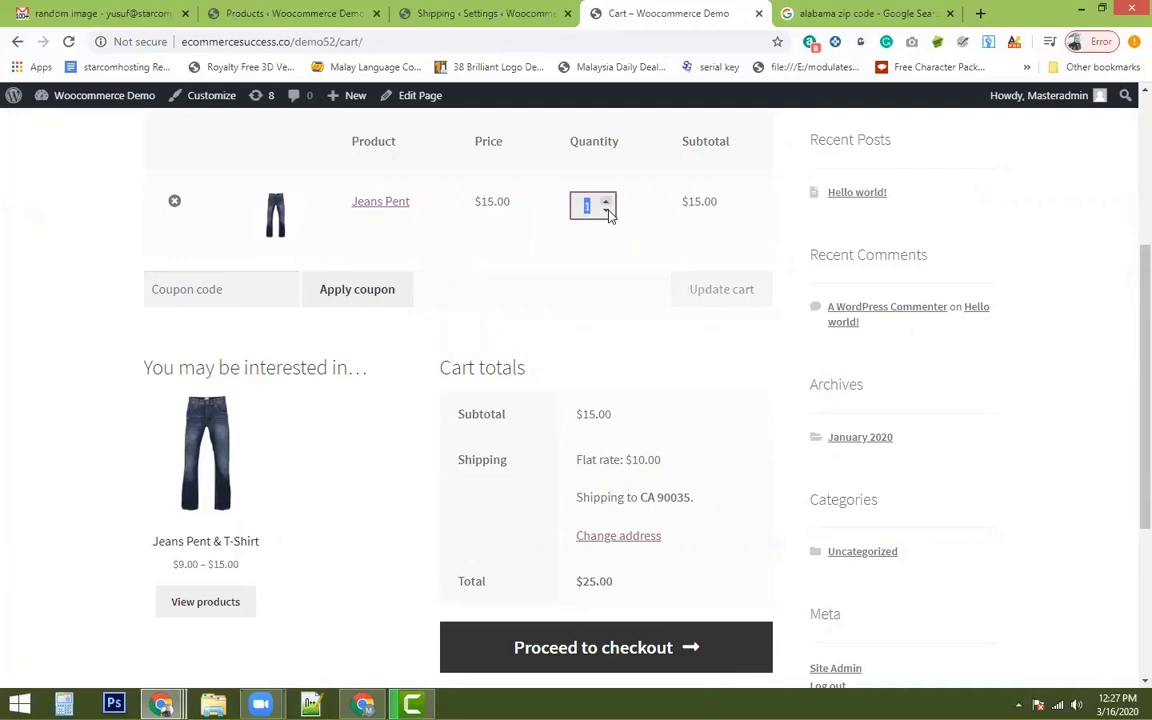
text(2)
click(718, 292)
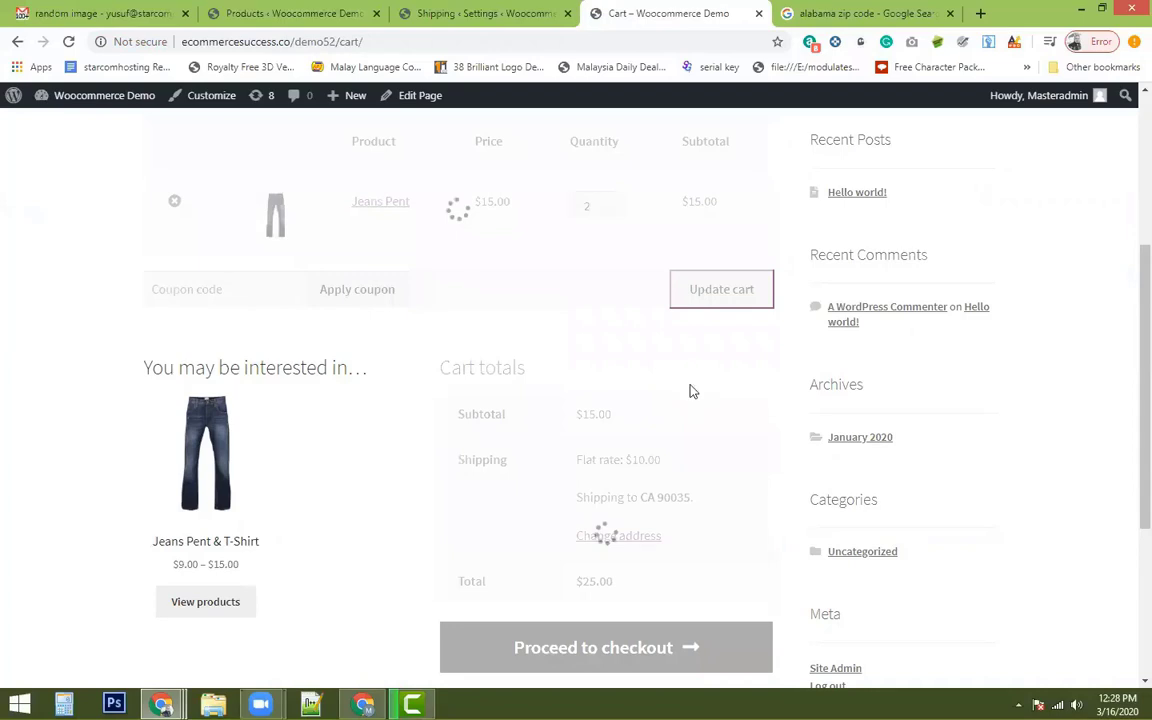
Highlight the quantity of 2 and the doubled Flat rate: $20.00 shipping line
scroll(580, 359, down, 3)
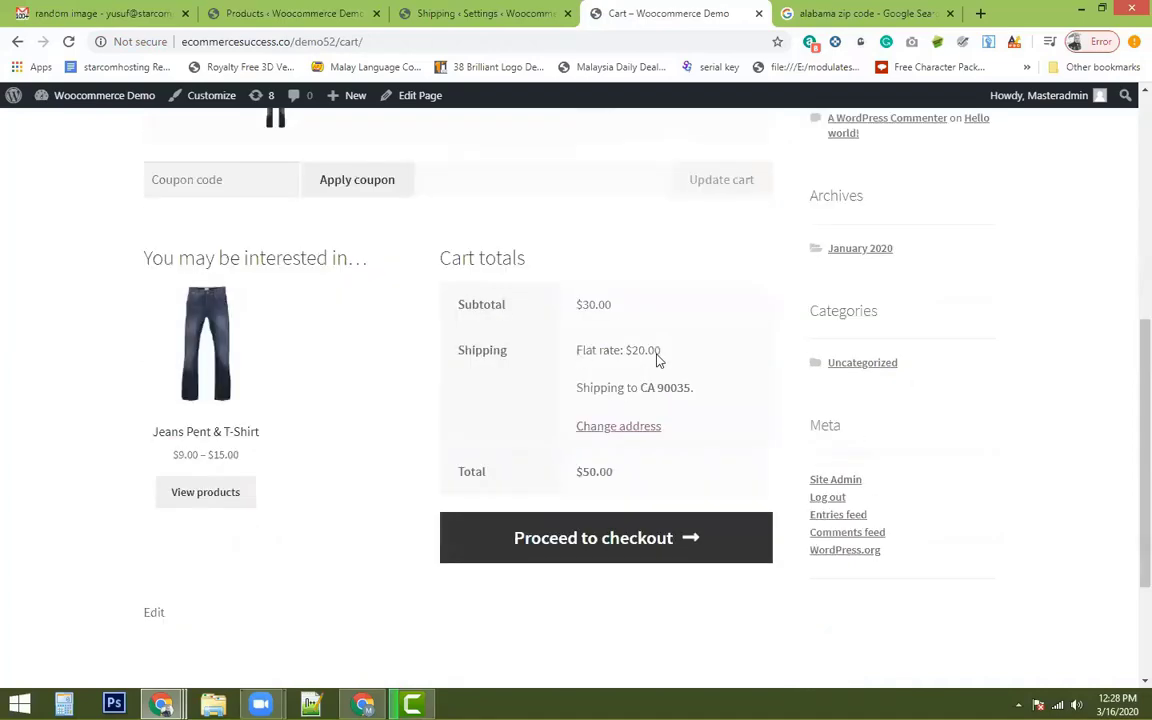
triple_click(676, 360)
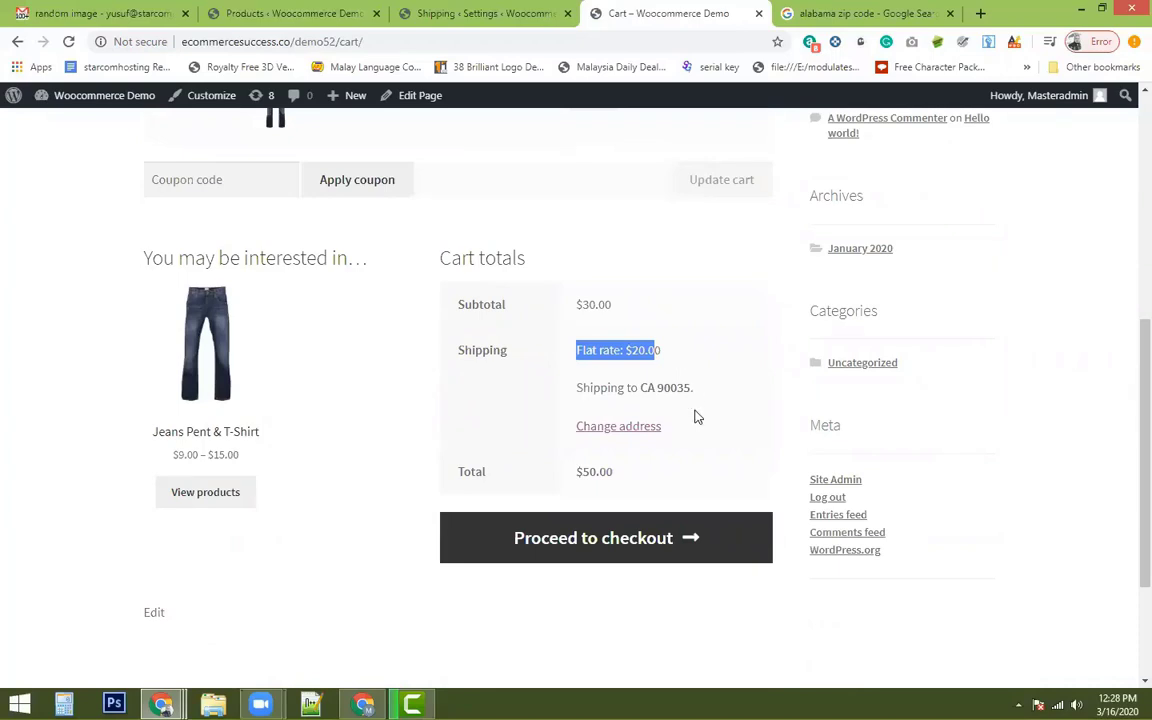
scroll(604, 290, up, 2)
double_click(592, 257)
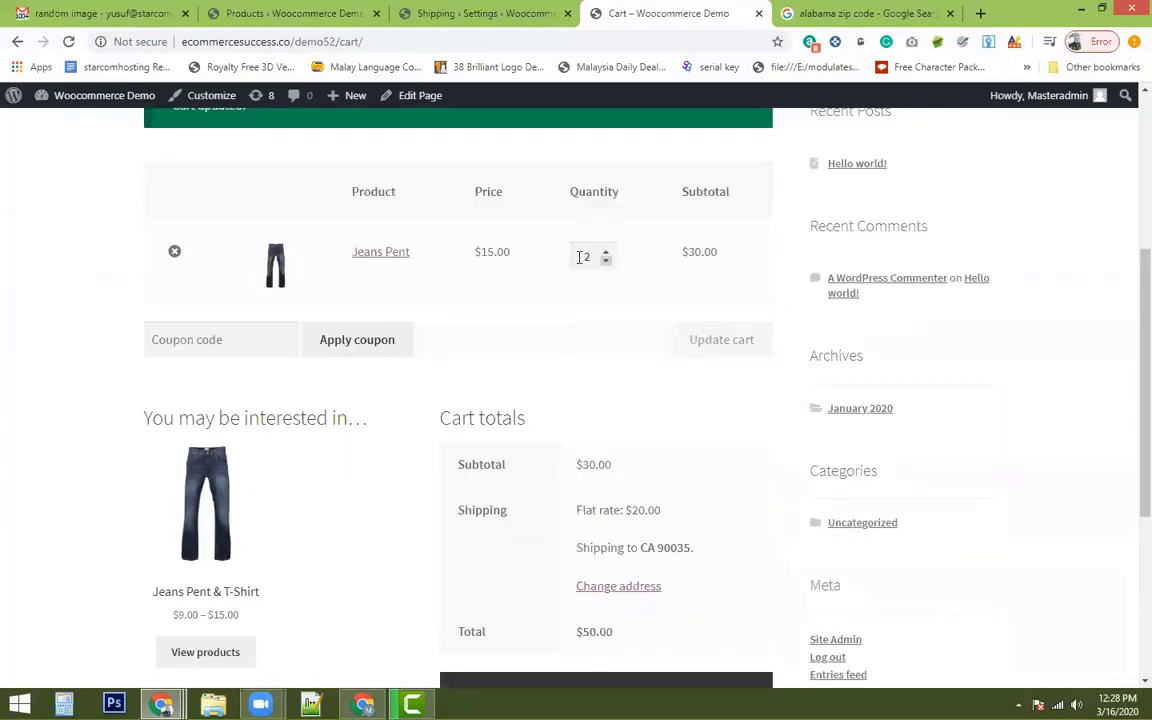
scroll(584, 360, down, 1)
scroll(600, 358, down, 2)
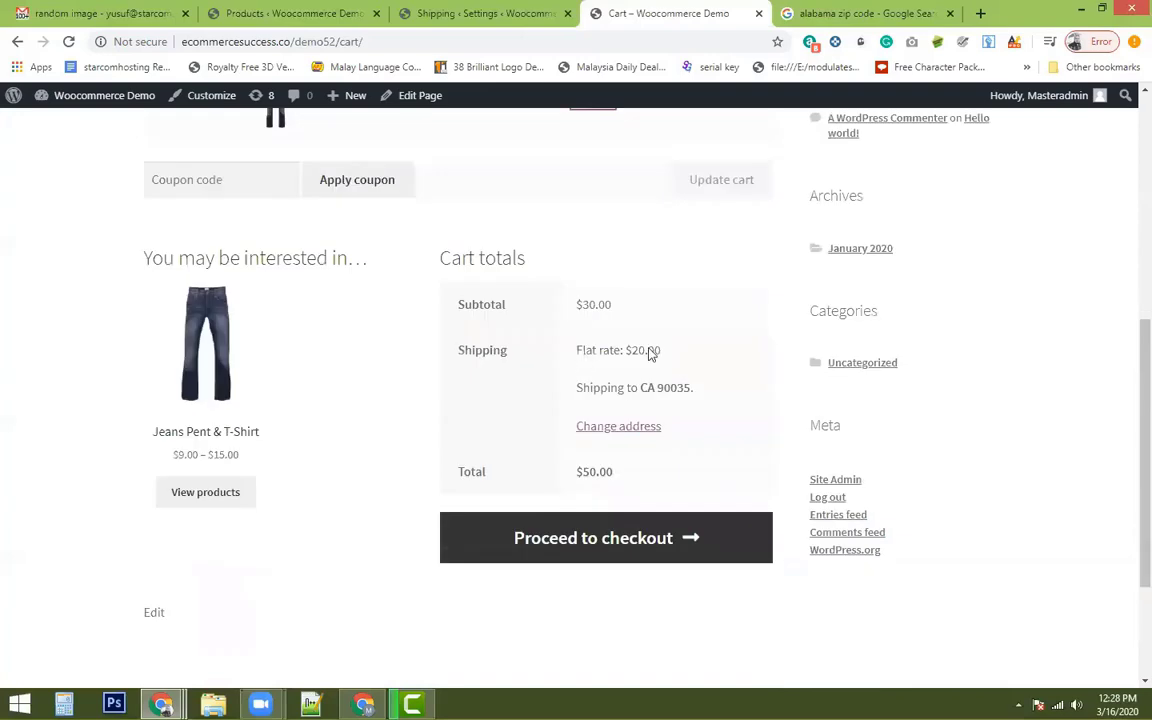
drag(661, 350, 637, 350)
click(687, 373)
Review the cart totals, showing the $50.00 order total
drag(606, 476, 581, 474)
scroll(690, 408, up, 3)
scroll(722, 414, up, 2)
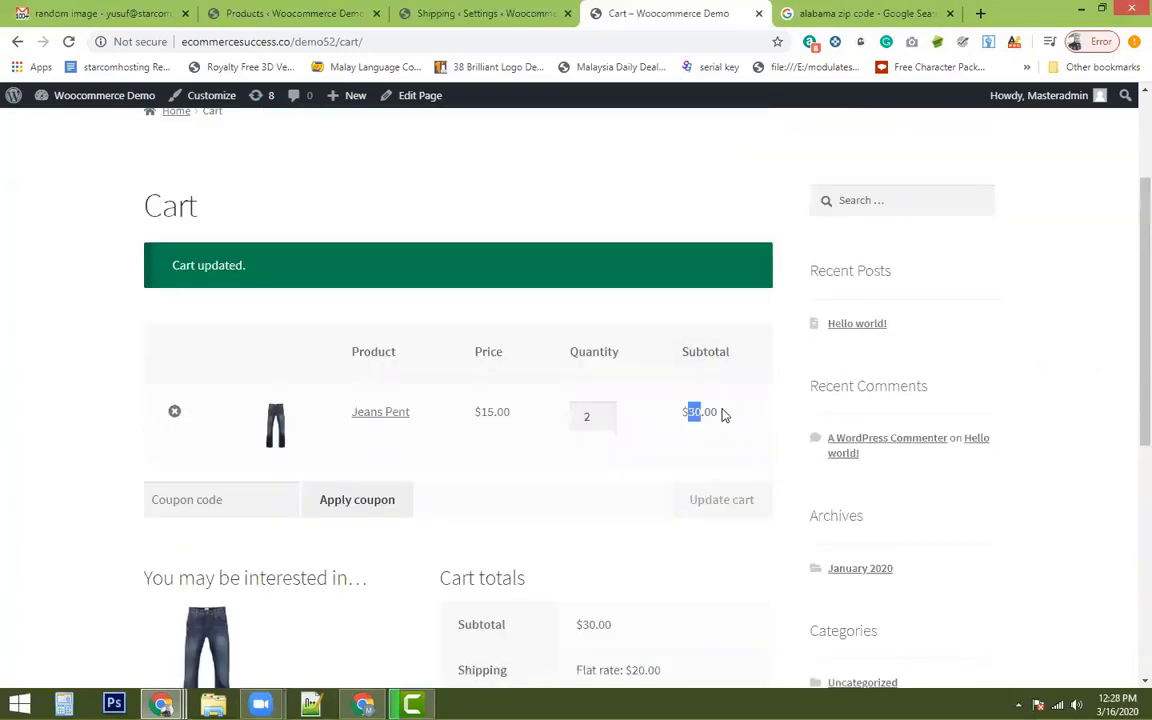
drag(724, 414, 720, 411)
scroll(715, 413, down, 2)
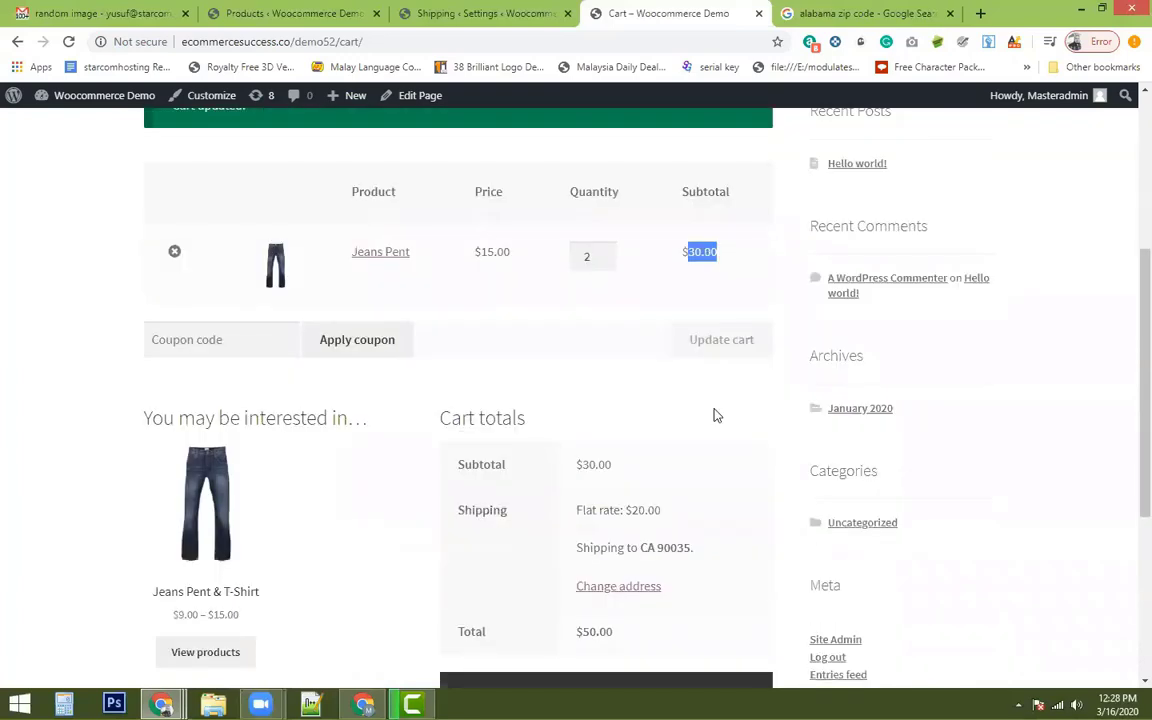
scroll(679, 380, down, 2)
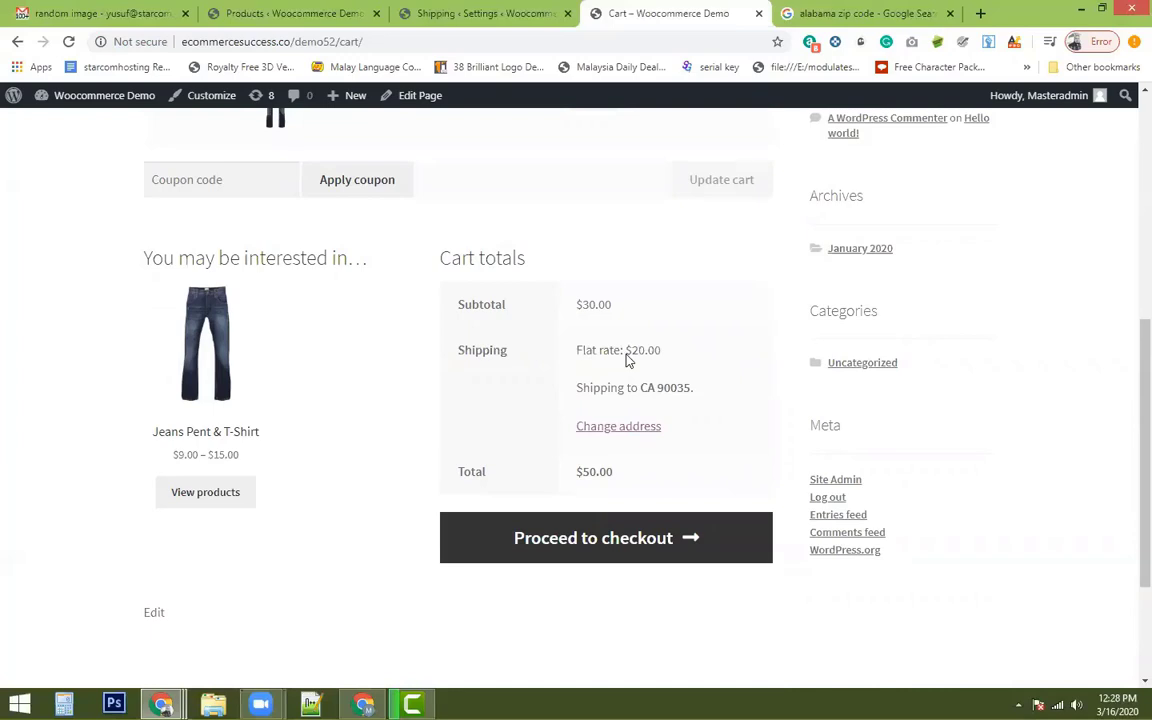
scroll(628, 395, down, 1)
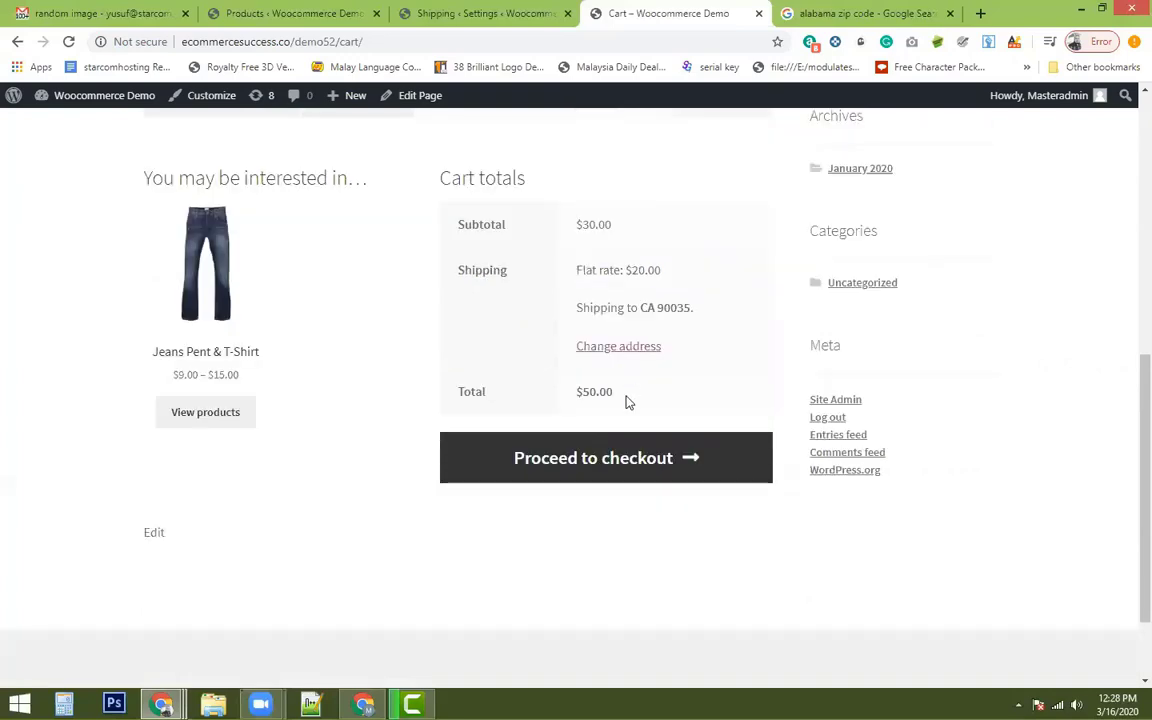